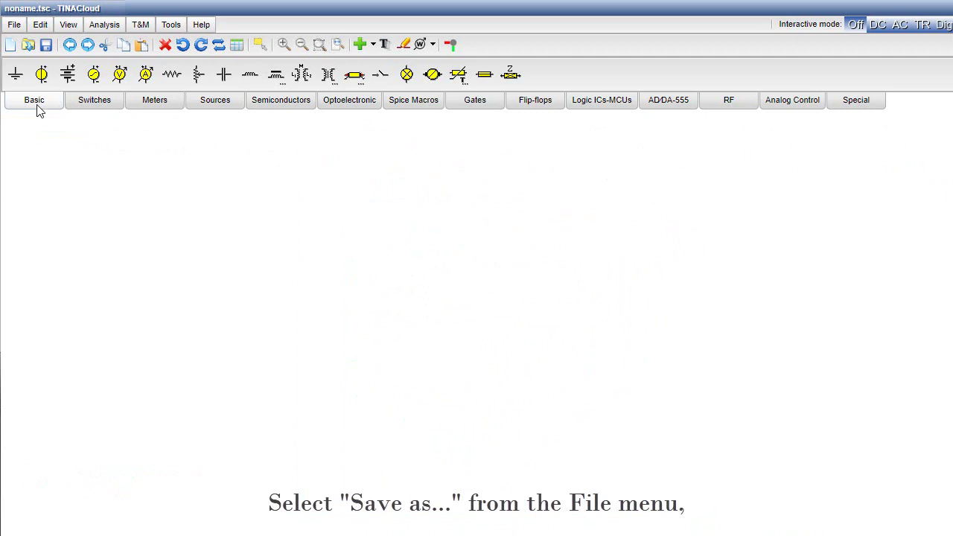
Save the empty circuit under the name Ultrasonic Sensor.tsc in the My Circuits folder.
click(13, 25)
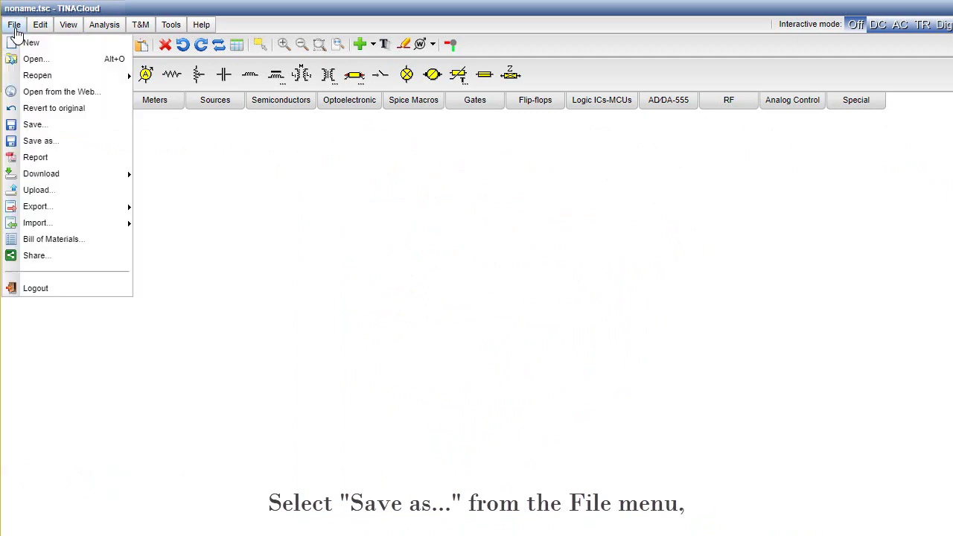
click(61, 146)
click(431, 422)
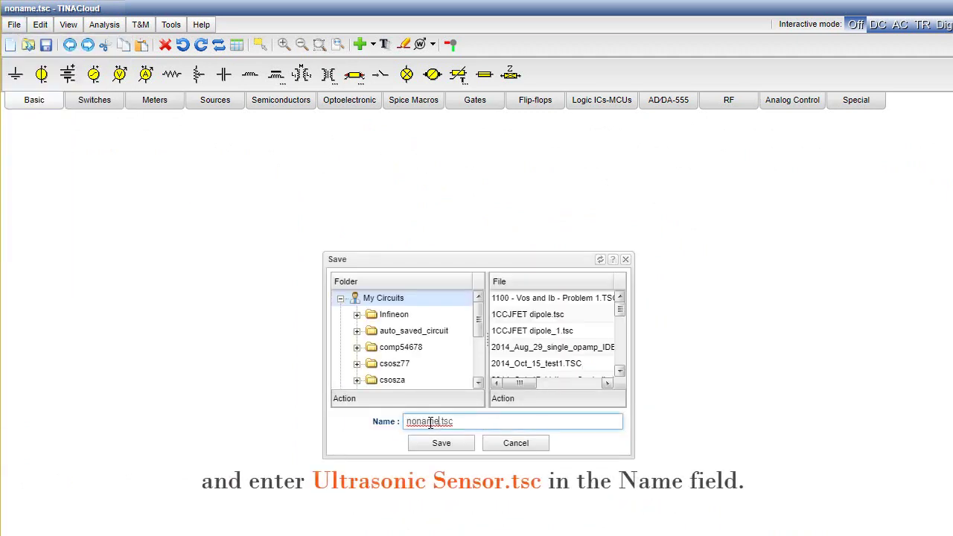
double_click(431, 422)
text(Ultr)
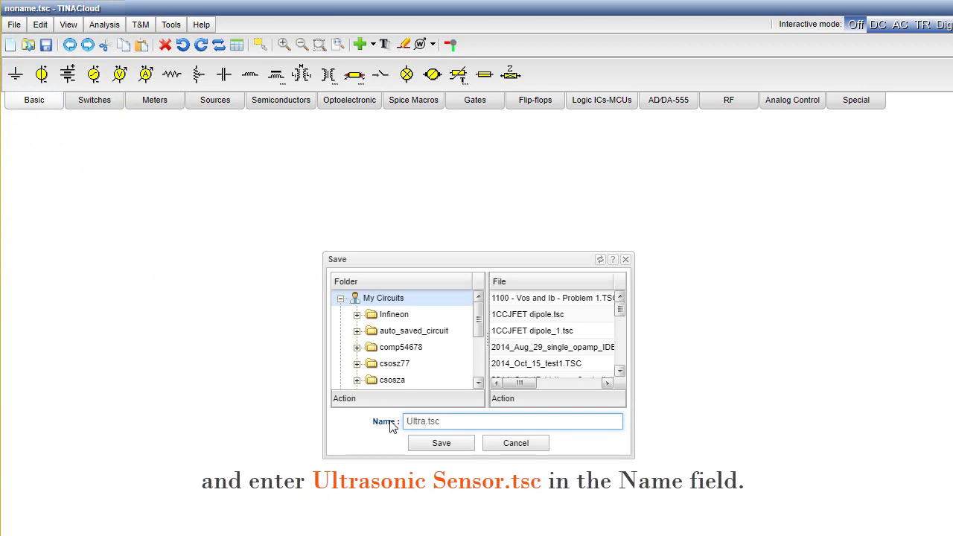
text(asonic Sensor)
click(436, 445)
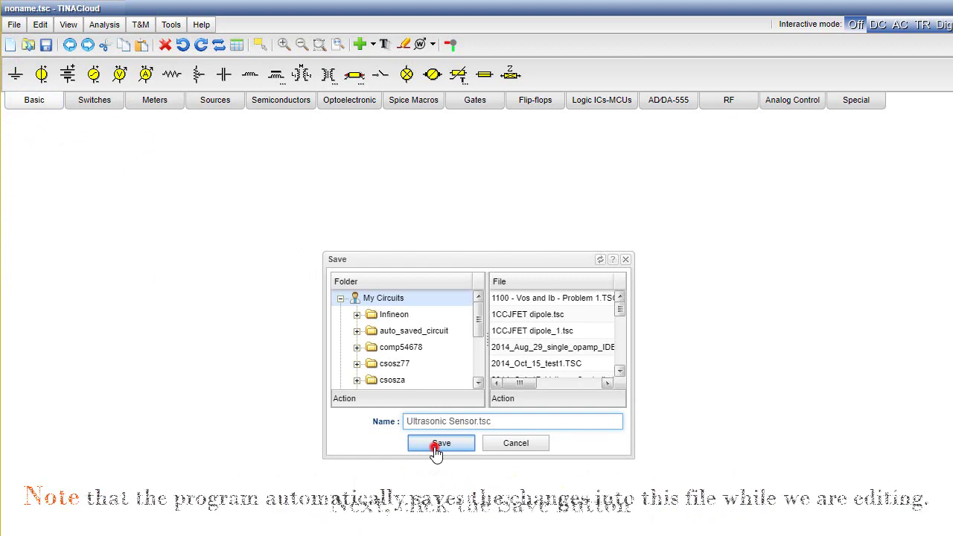
click(440, 445)
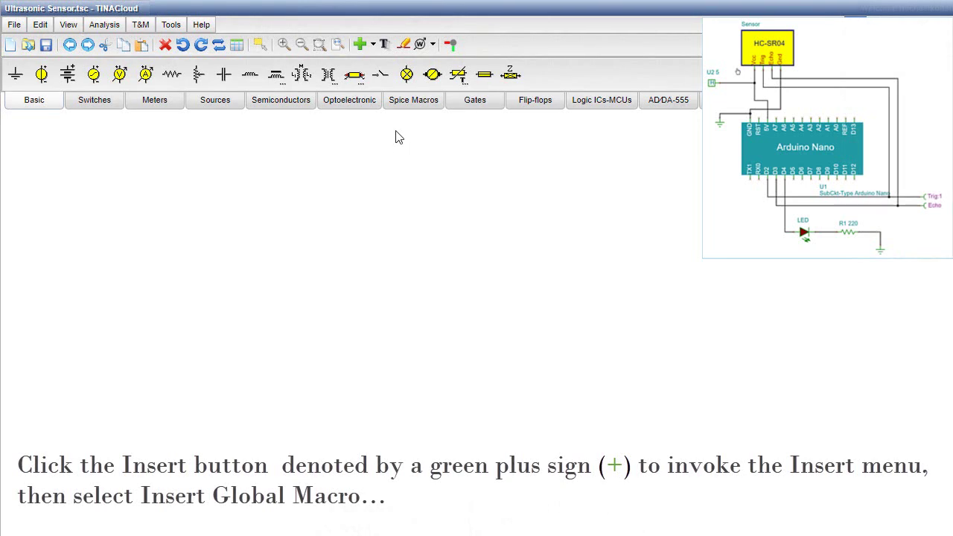
Insert the Arduino Nano global macro and place the board in the middle of the workspace.
click(371, 48)
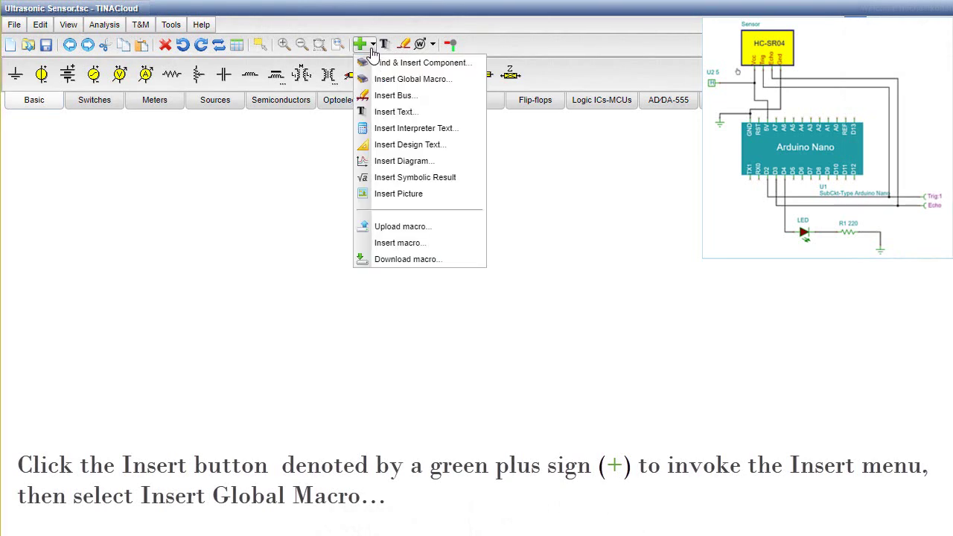
click(416, 80)
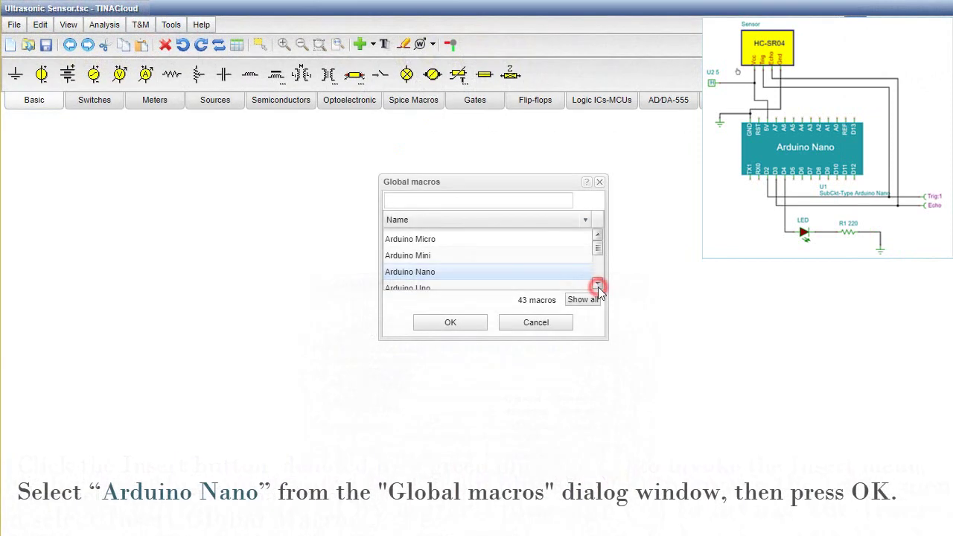
click(467, 276)
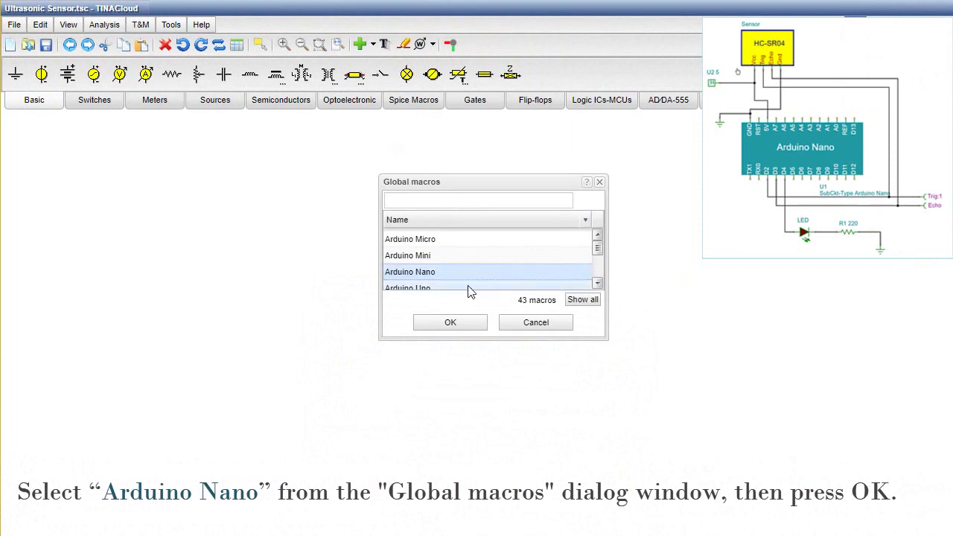
click(449, 326)
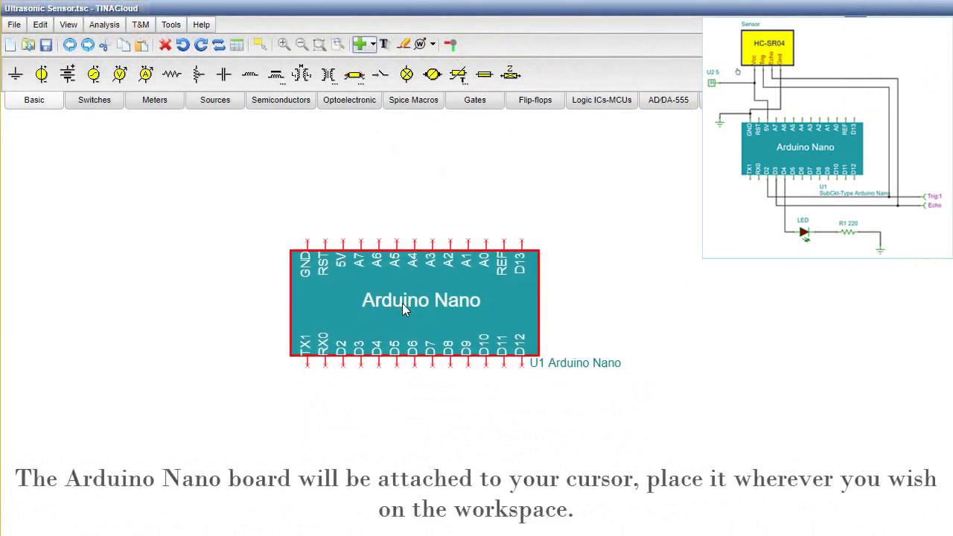
click(313, 339)
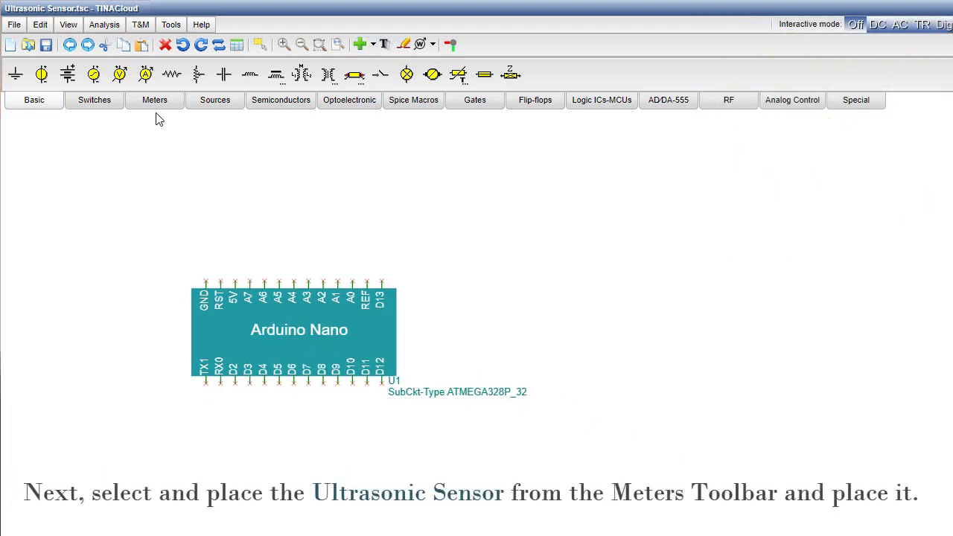
Place an HC-SR04 ultrasonic sensor above the Arduino Nano and a digital high source to the left of the sensor's pins.
click(153, 104)
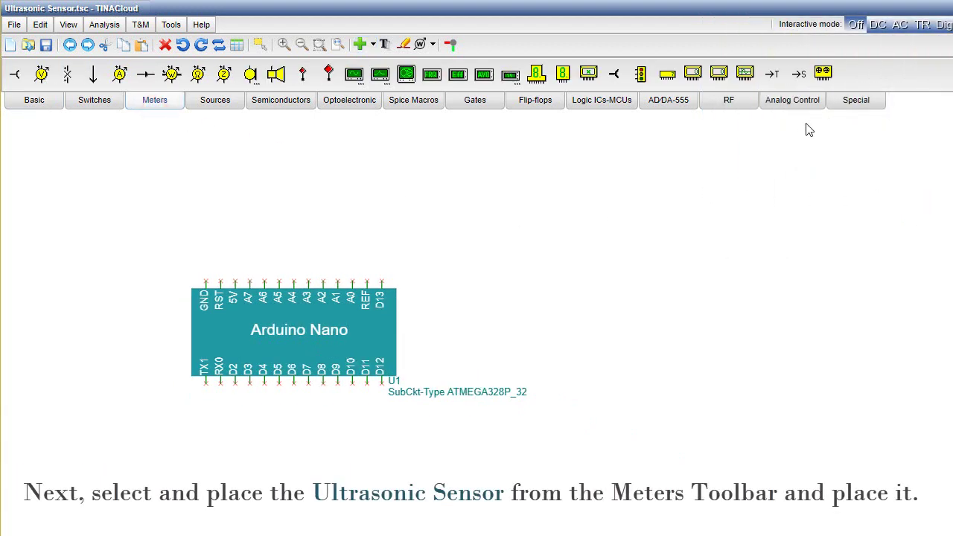
click(823, 75)
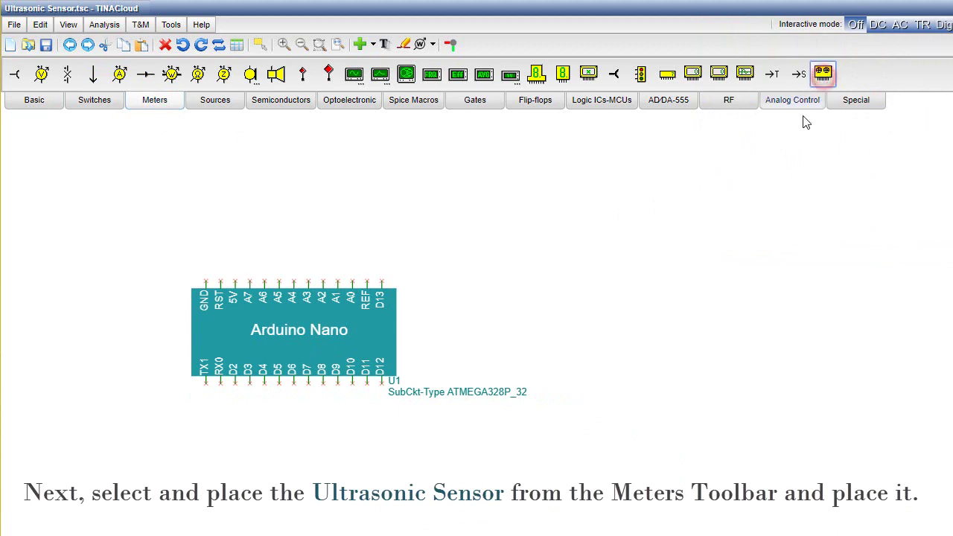
click(231, 179)
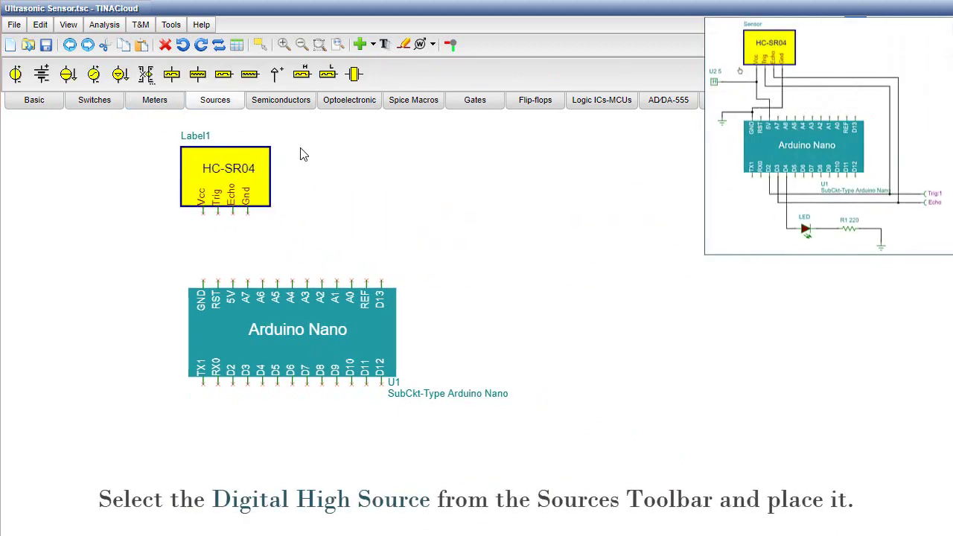
click(303, 79)
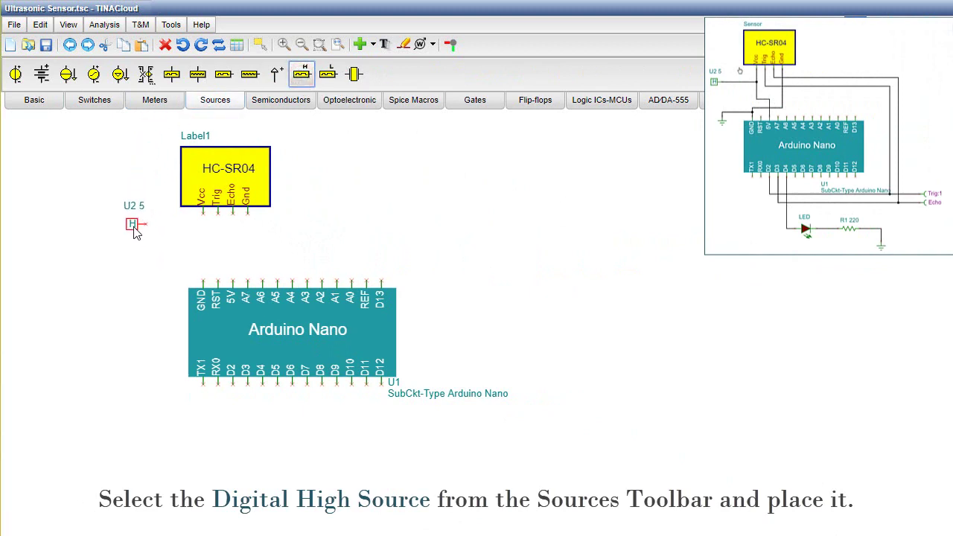
click(141, 239)
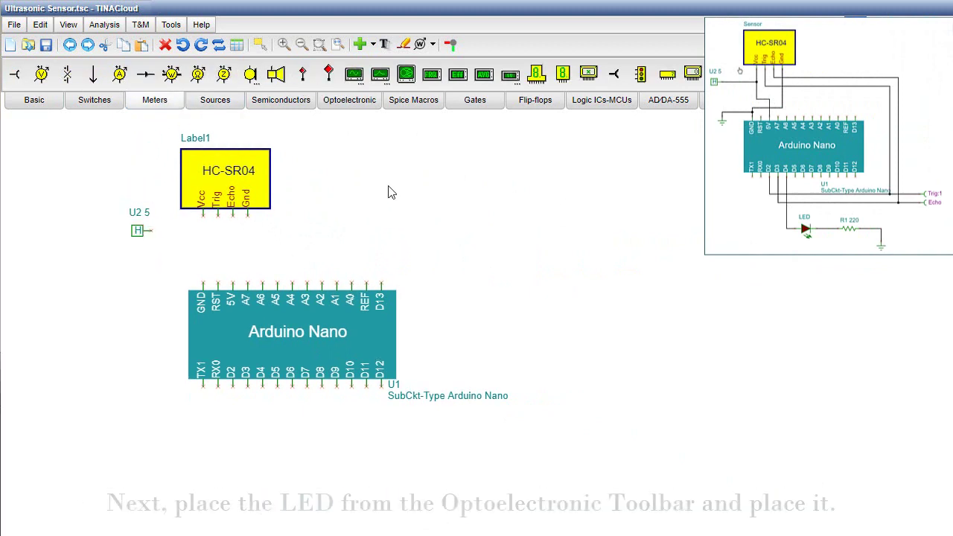
Place an LED below the Arduino Nano and a horizontal resistor to the right of the LED.
click(347, 104)
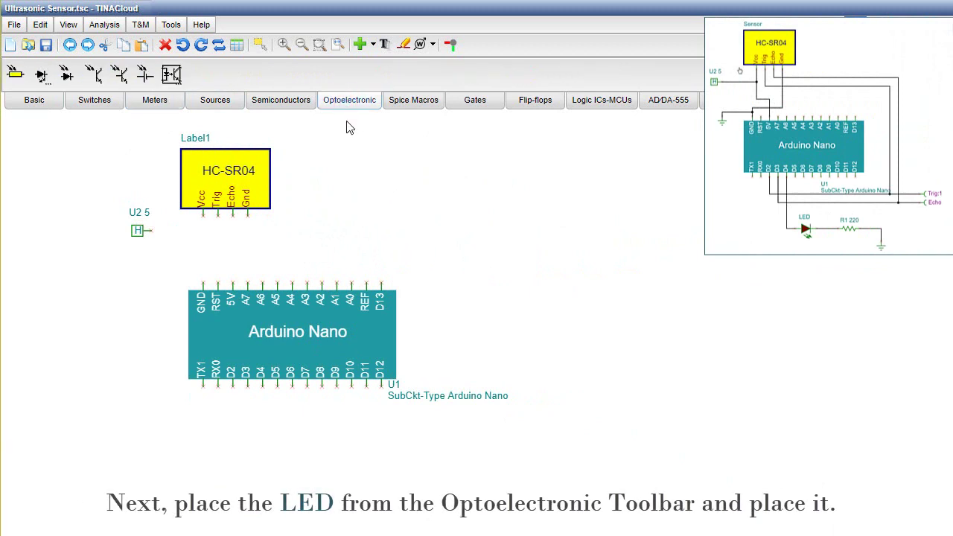
click(41, 75)
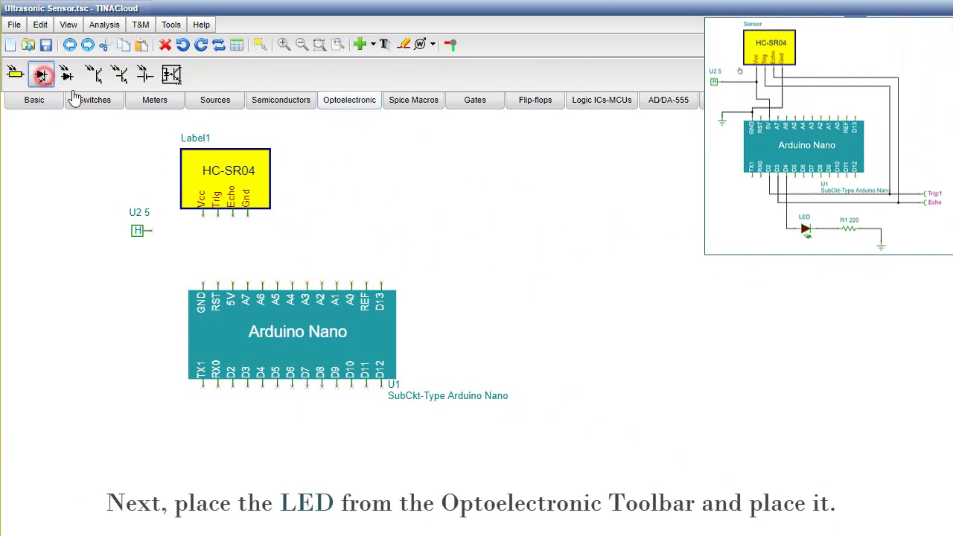
click(481, 238)
click(525, 323)
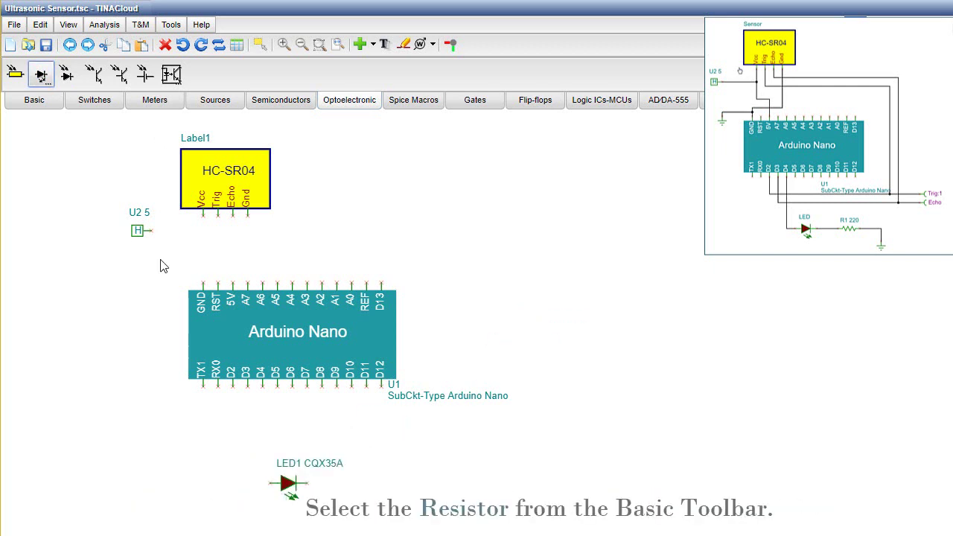
click(34, 99)
click(172, 75)
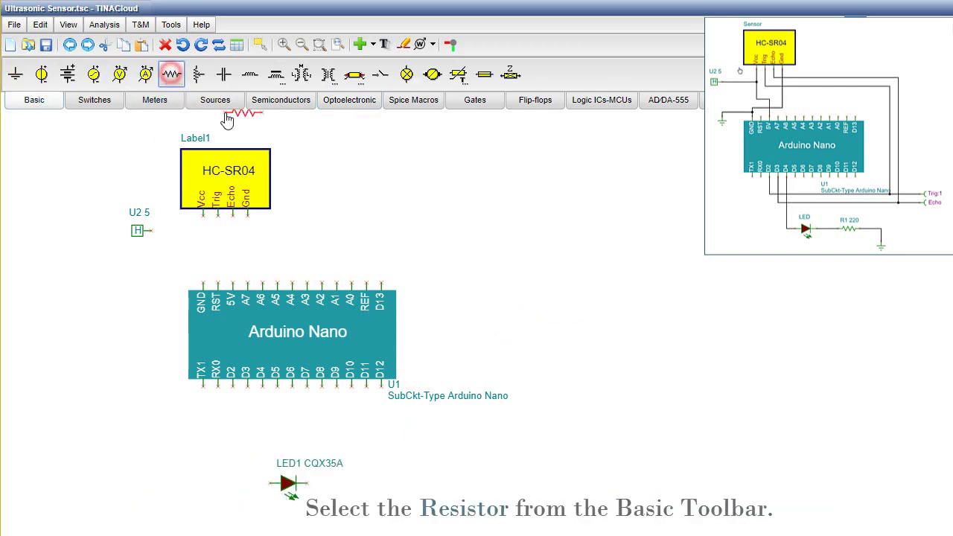
click(341, 487)
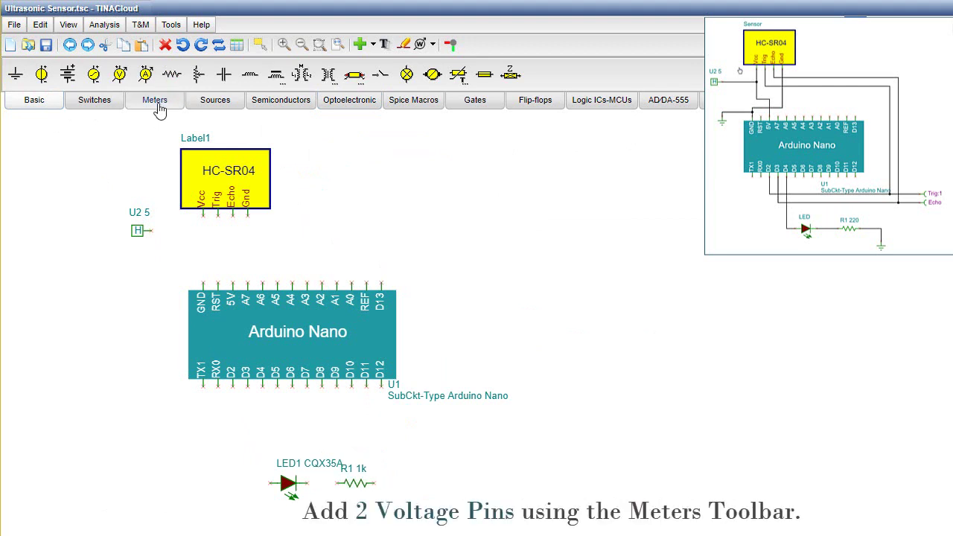
Add two voltage pins, one under the other, to the lower right of the Arduino Nano.
click(158, 105)
click(18, 78)
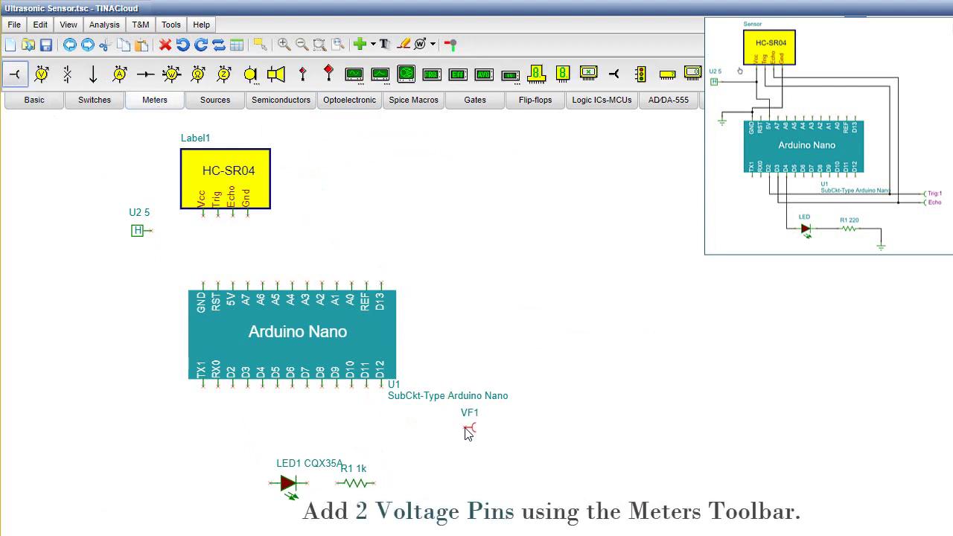
click(471, 426)
click(15, 74)
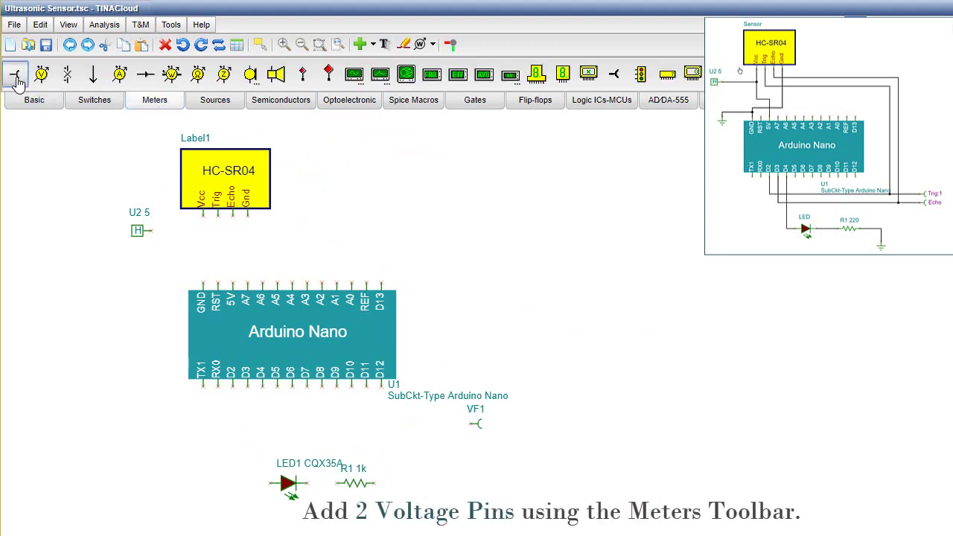
click(485, 428)
Wire the sensor's Vcc to the board's 5V pin and its Gnd to GND, and join the high source to the Vcc wire.
mouse_move(204, 212)
mouse_down()
mouse_move(204, 258)
mouse_move(234, 263)
mouse_move(235, 279)
mouse_up()
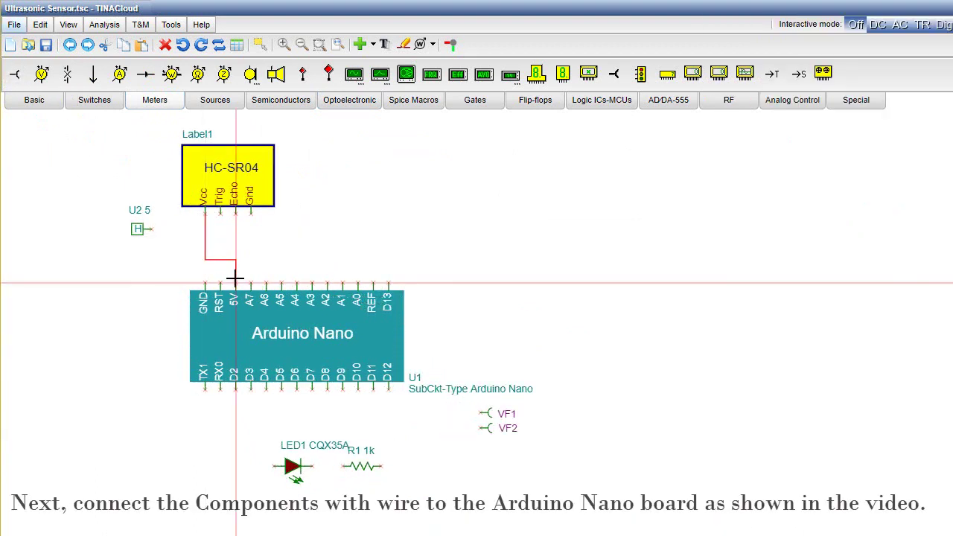
drag(250, 212, 205, 275)
drag(152, 229, 205, 229)
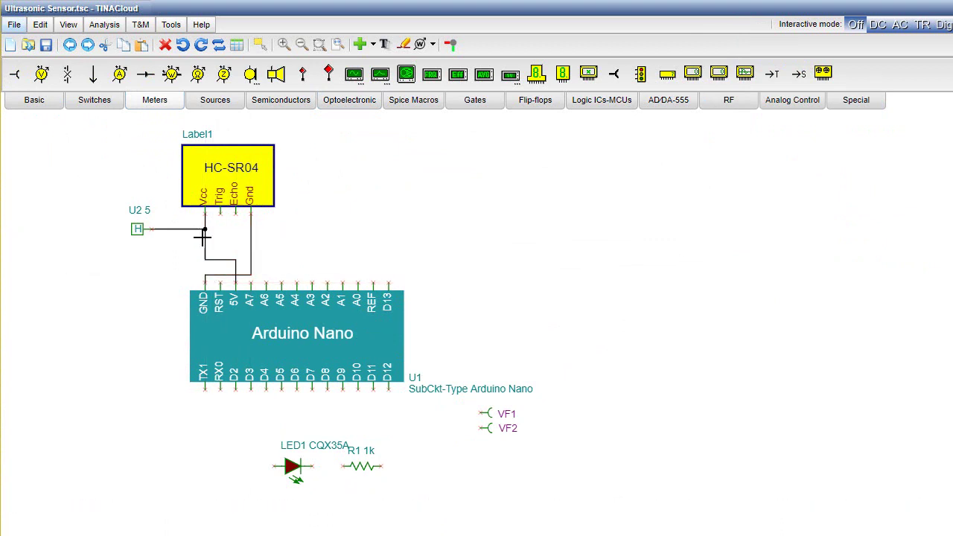
Wire D4 through the LED and resistor, and connect D2 to VF1 and Trig, and D3 to VF2 and Echo.
mouse_move(266, 385)
mouse_down()
mouse_move(268, 464)
mouse_move(373, 468)
mouse_move(404, 481)
mouse_up()
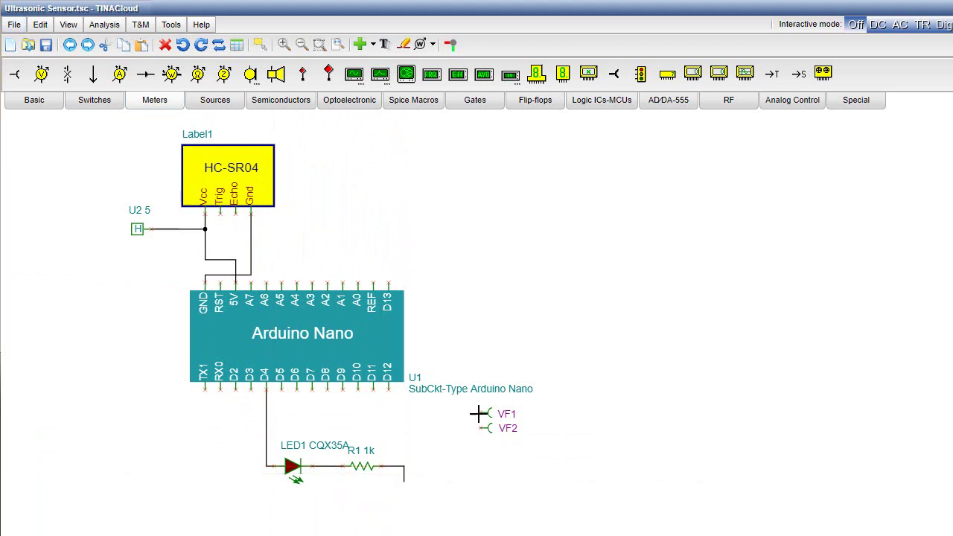
drag(478, 413, 235, 385)
drag(479, 428, 248, 390)
drag(236, 215, 434, 428)
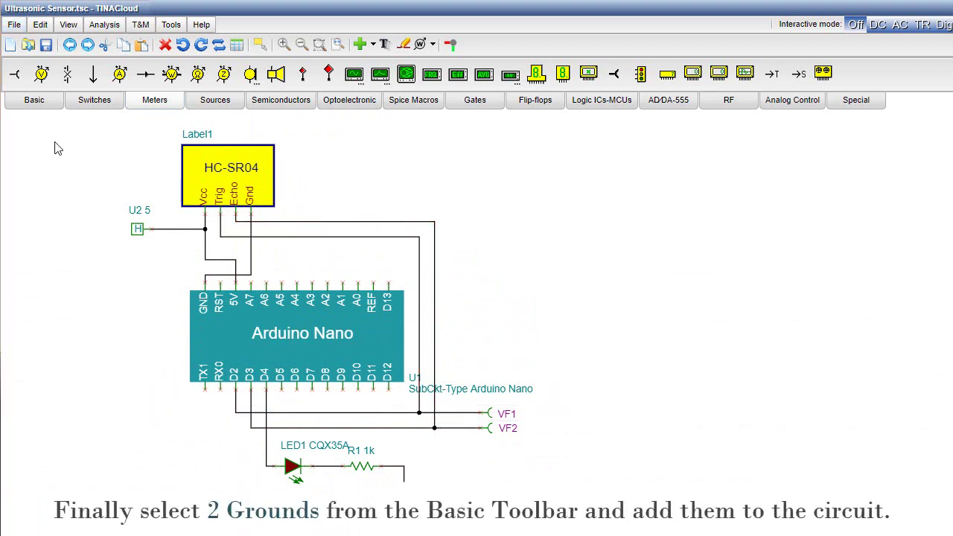
Add two grounds, one at the resistor's free wire end and one wired to the board's GND connection.
click(33, 99)
click(16, 74)
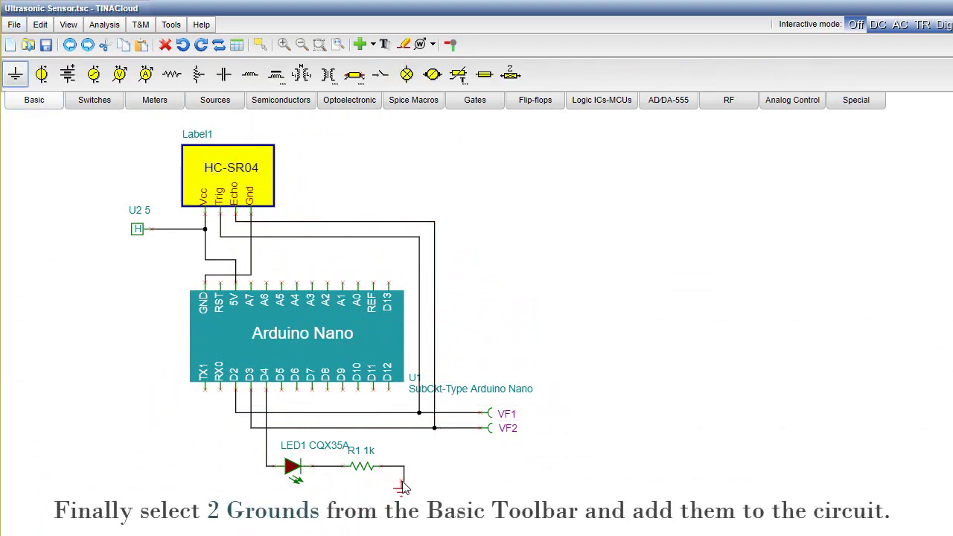
click(15, 74)
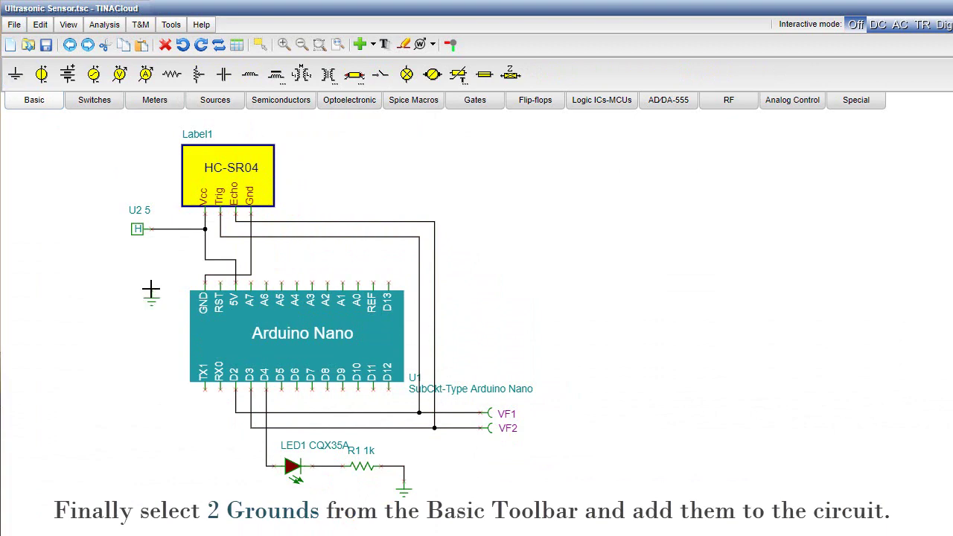
click(151, 287)
drag(151, 276, 205, 275)
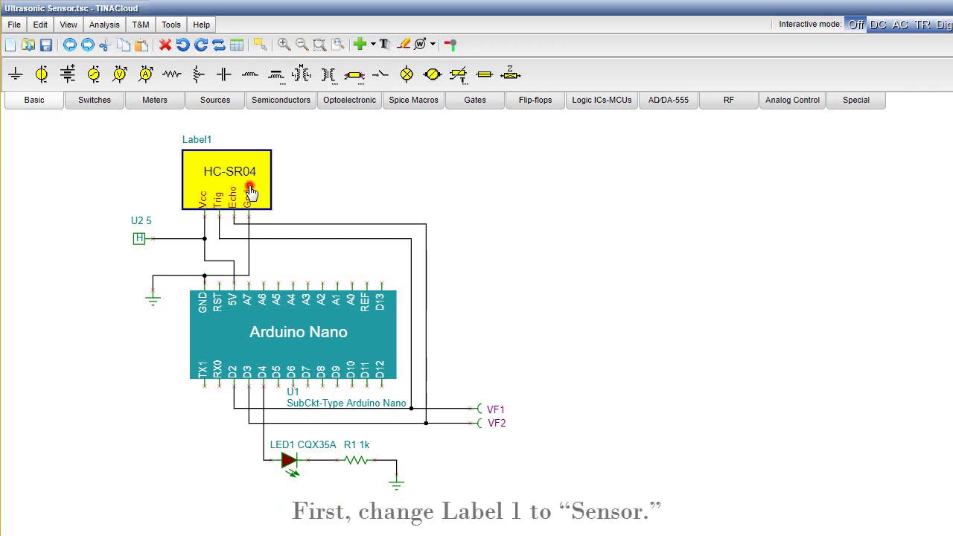
Change the HC-SR04 ultrasonic sensor's label to Sensor.
click(251, 192)
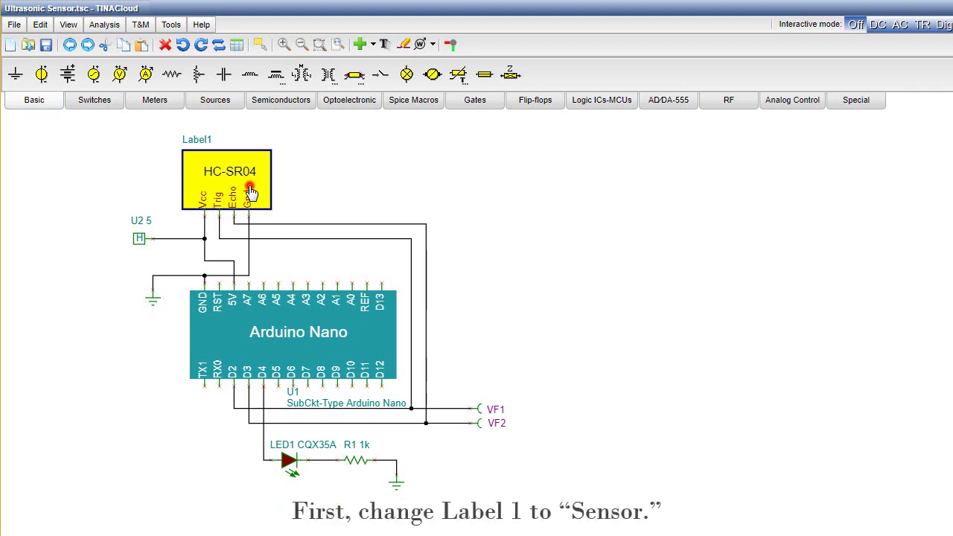
double_click(250, 192)
click(518, 339)
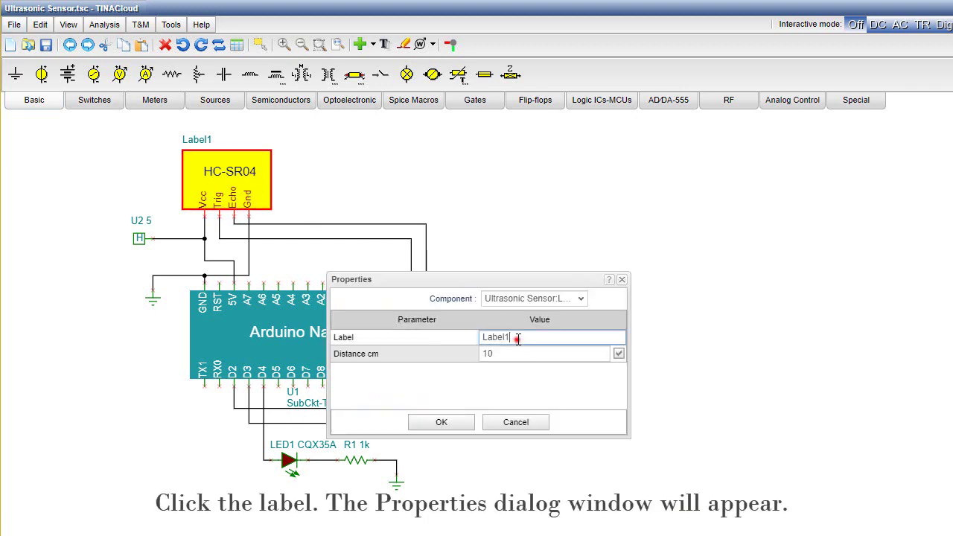
double_click(518, 339)
text(Sensor)
click(440, 423)
Rename the voltage pin VF1 to Trig:1.
double_click(483, 408)
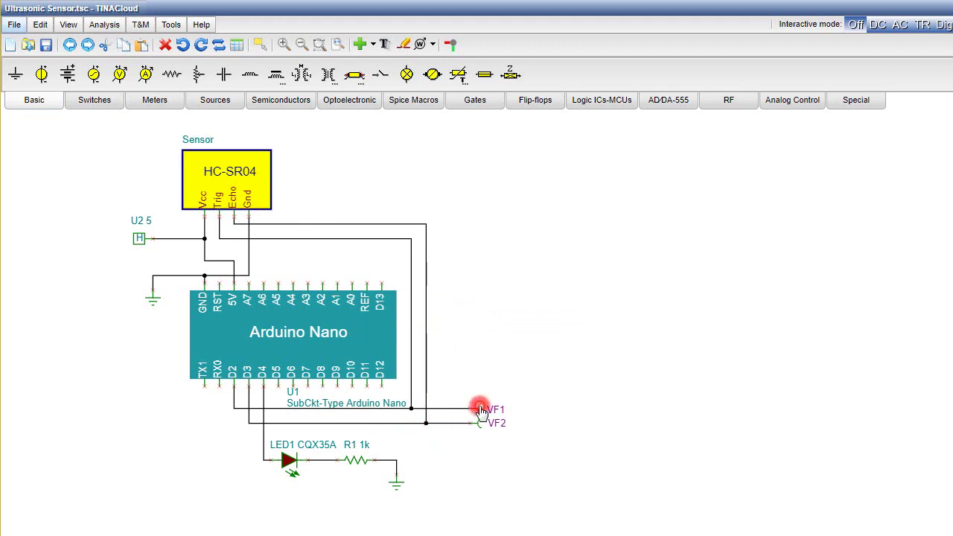
double_click(509, 329)
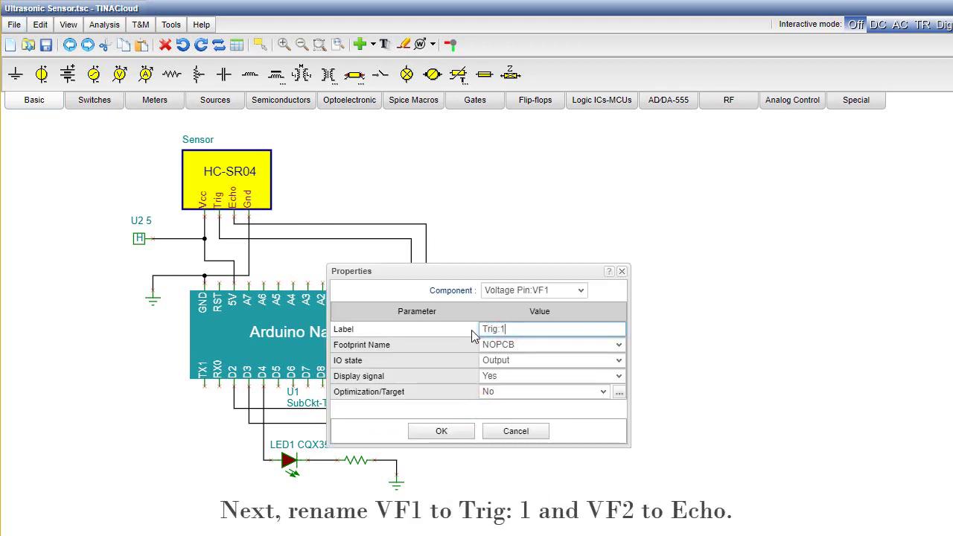
click(439, 432)
Rename the voltage pin VF2 to Echo.
double_click(479, 424)
click(504, 330)
double_click(488, 330)
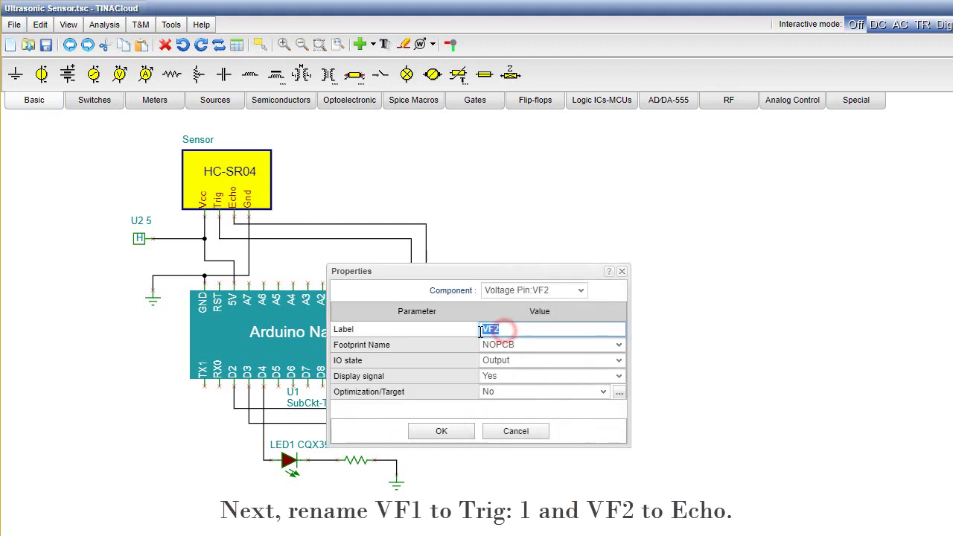
text(Echo)
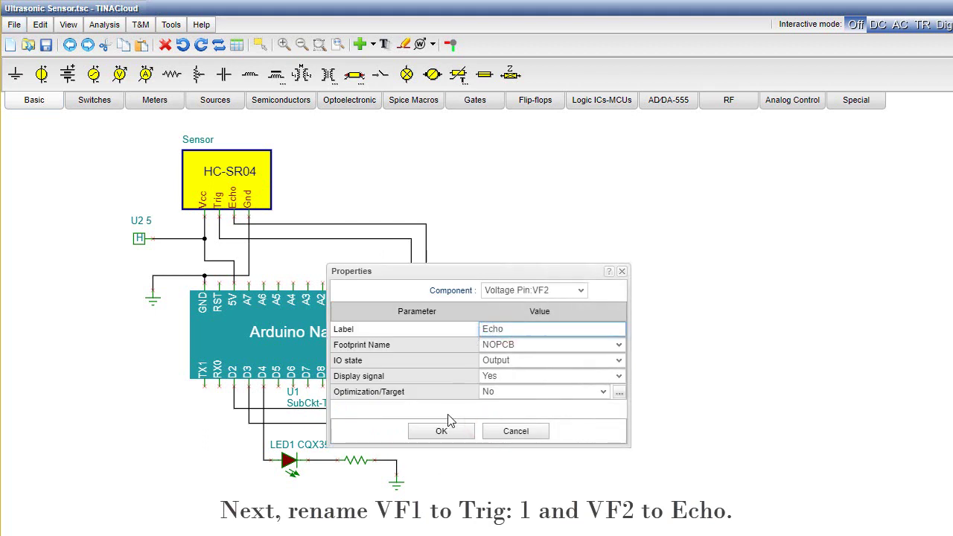
click(445, 429)
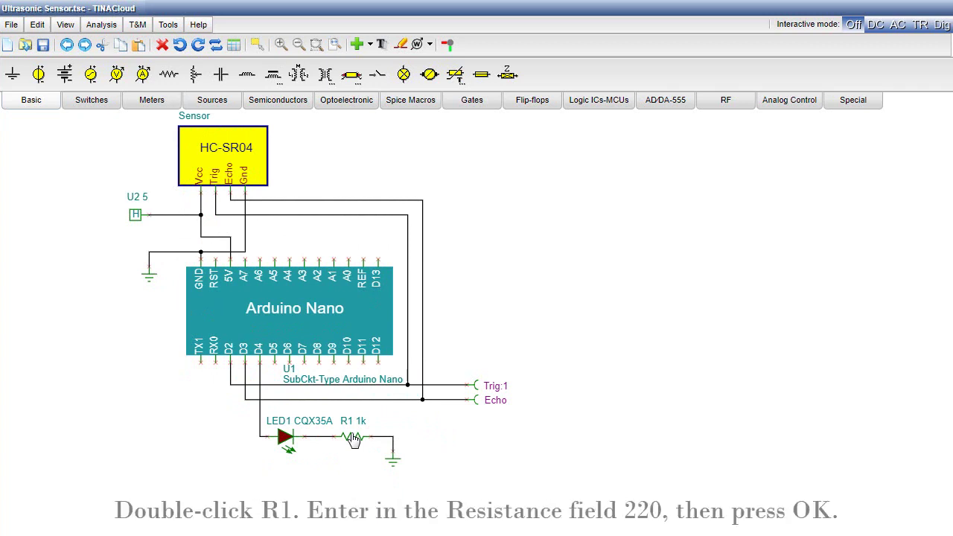
Set the resistance of resistor R1 to 220 ohms.
double_click(354, 439)
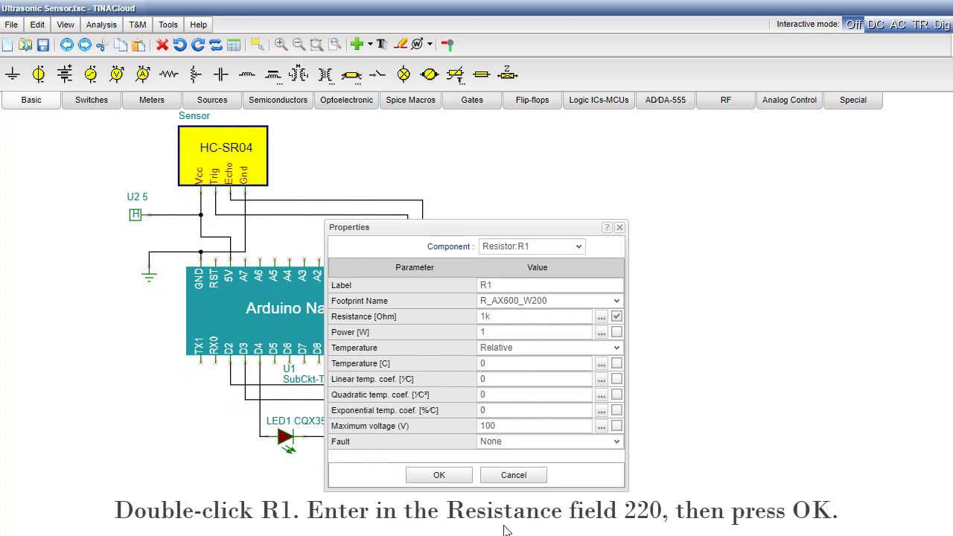
click(498, 319)
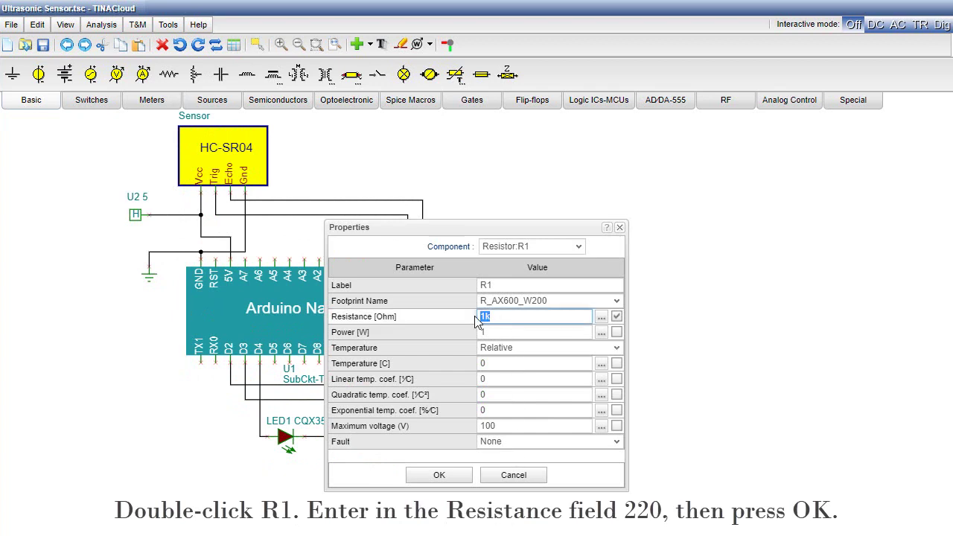
text(220)
click(438, 475)
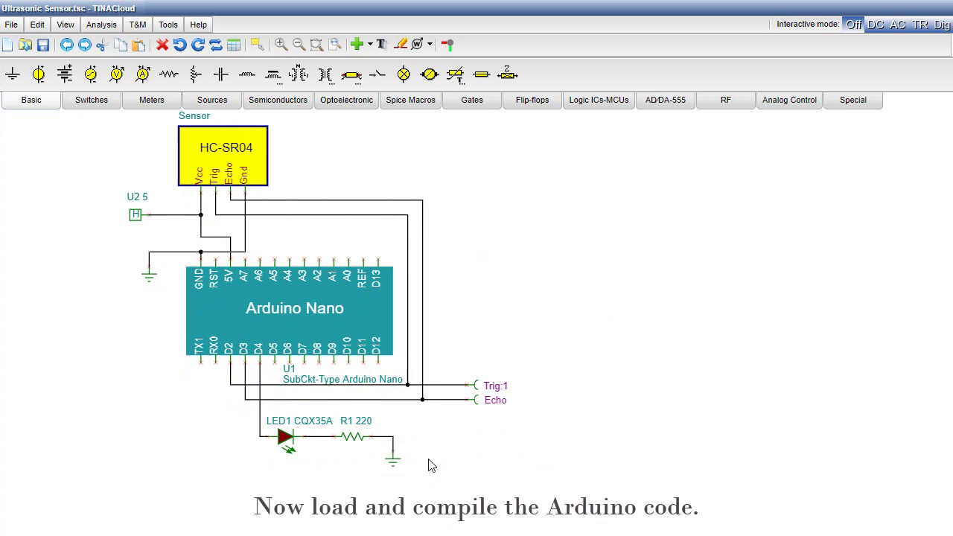
Open the Arduino Nano's MCU code and add the sensor.ino file from Downloads to the project.
double_click(332, 325)
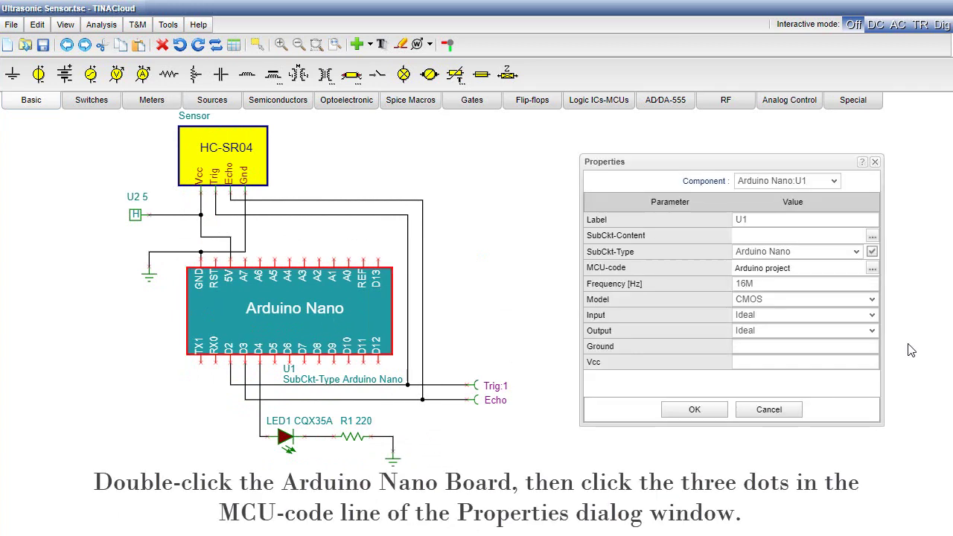
click(872, 269)
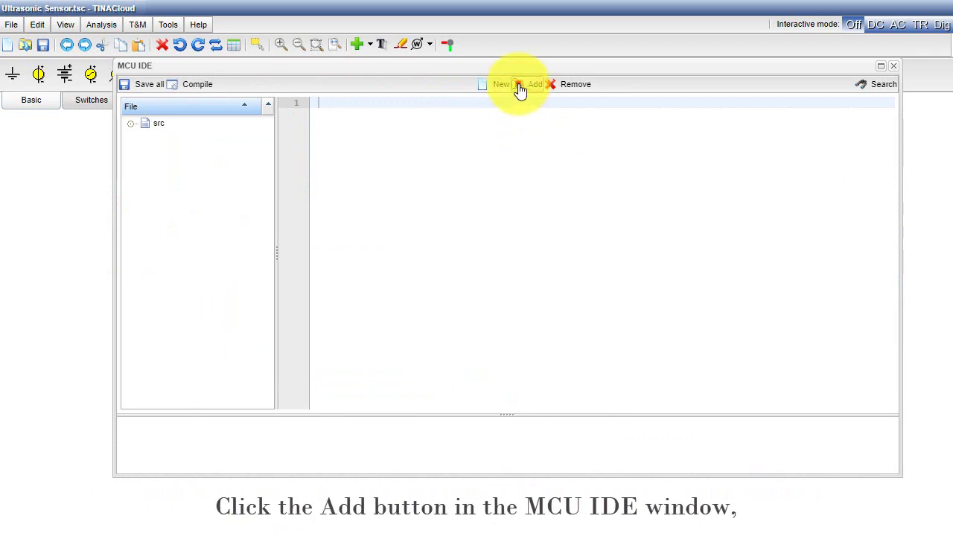
click(520, 87)
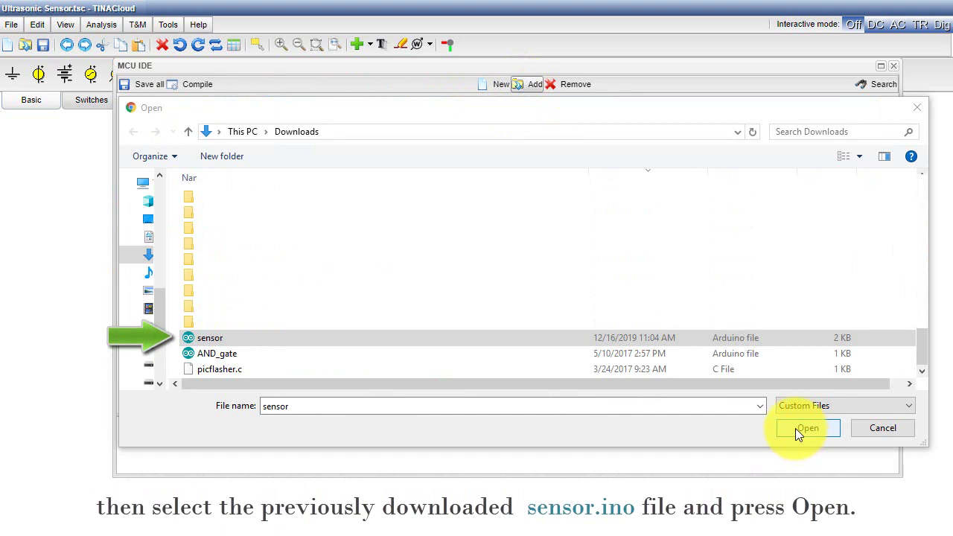
click(795, 430)
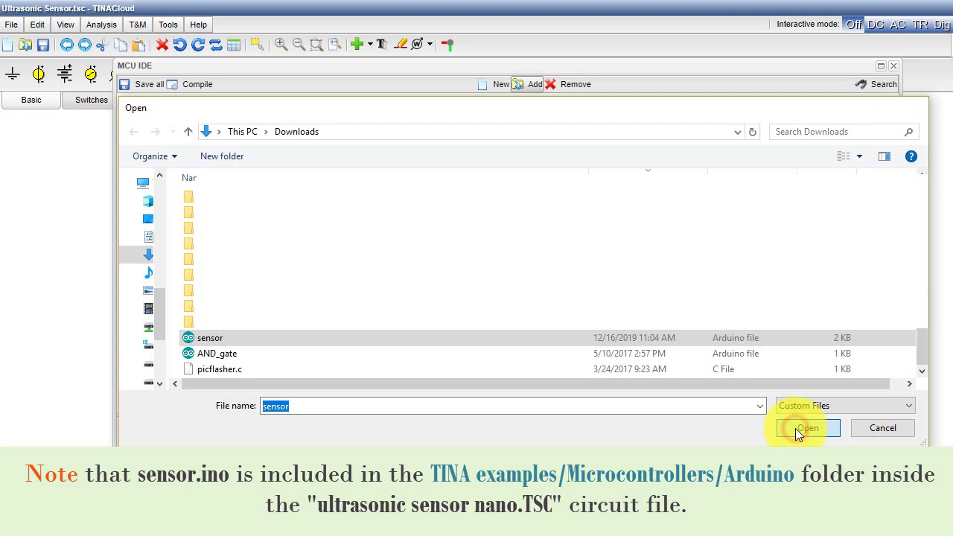
click(796, 429)
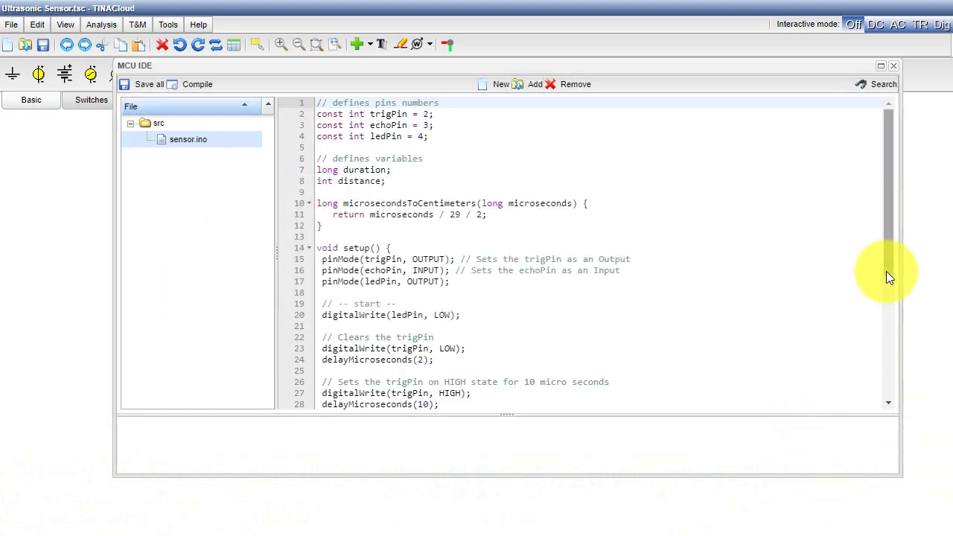
Compile the sensor.ino project, saving its changes, and close the code editor and the board's properties.
mouse_move(887, 272)
mouse_down()
mouse_move(899, 400)
mouse_move(904, 264)
mouse_up()
click(192, 87)
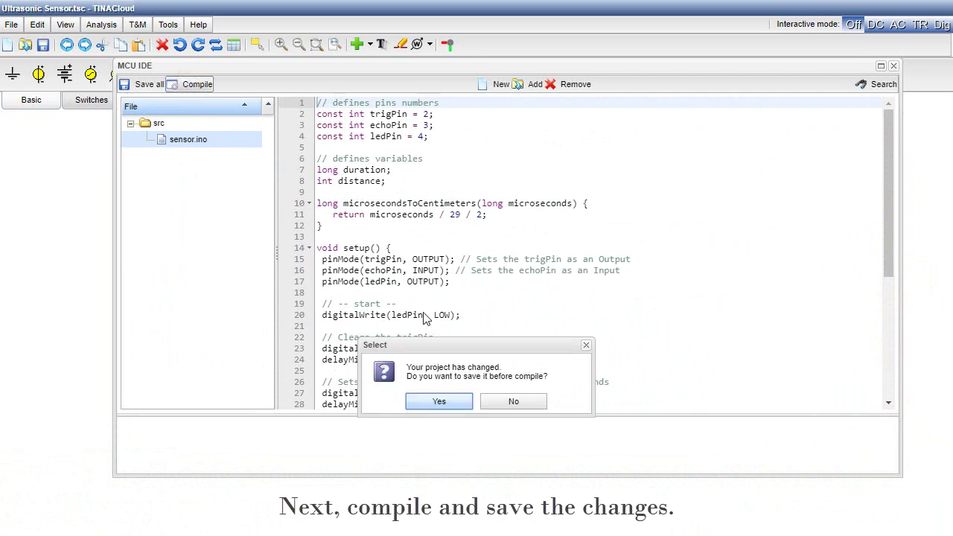
click(438, 402)
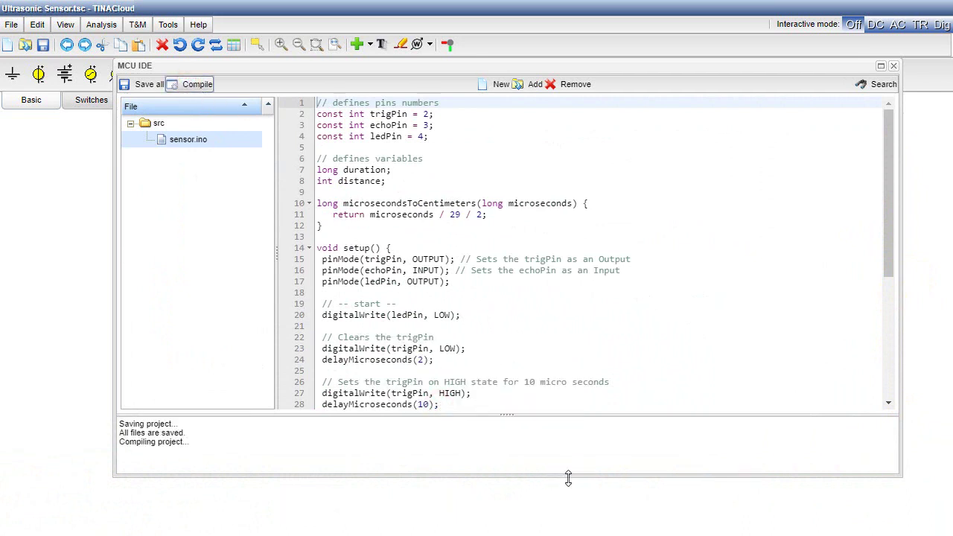
click(893, 68)
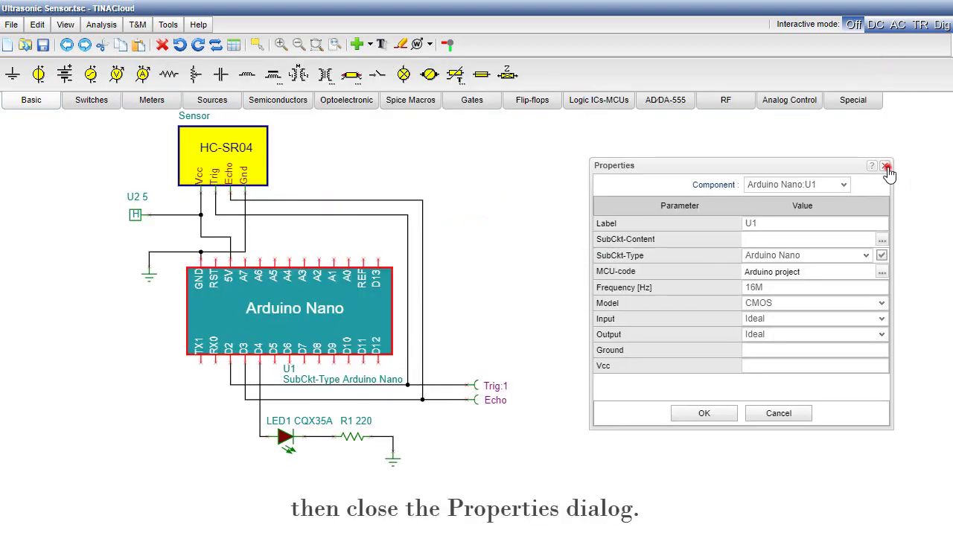
click(887, 167)
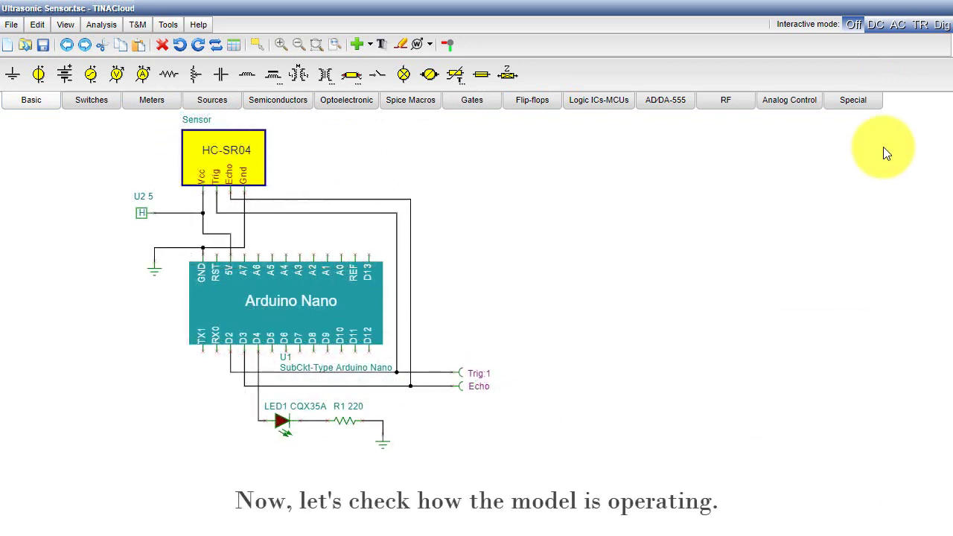
Run the circuit in TR interactive mode, rerun it with the HC-SR04 sensor's distance set to 11 cm, and stop the simulation.
click(920, 27)
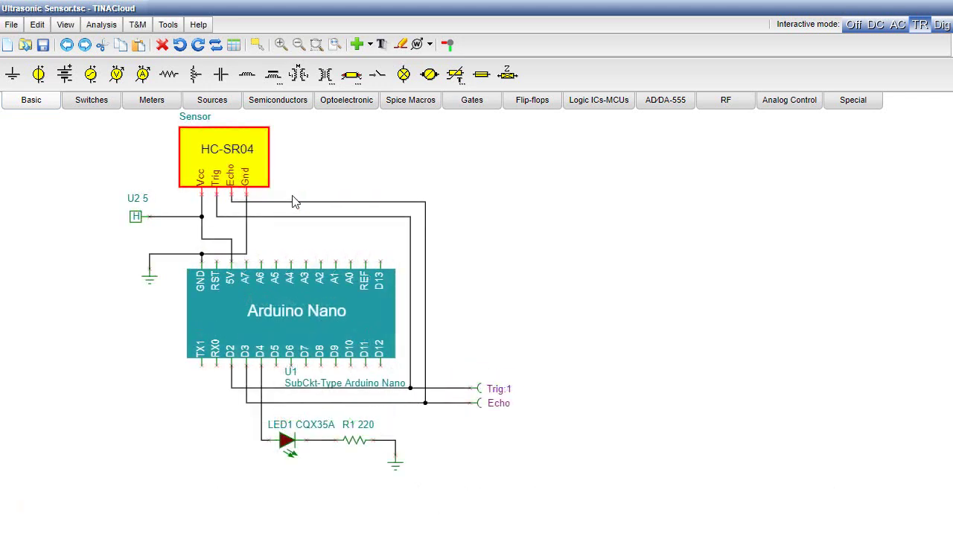
click(247, 171)
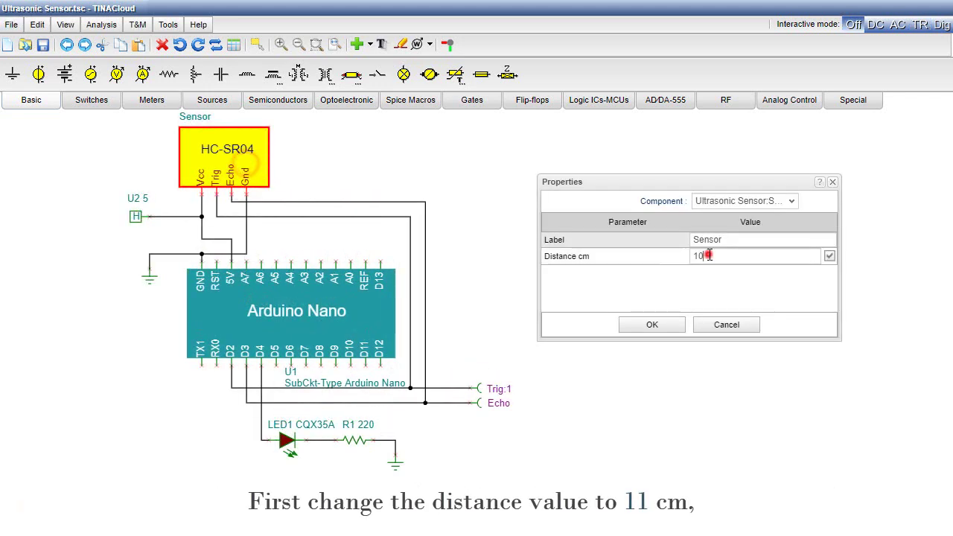
click(700, 255)
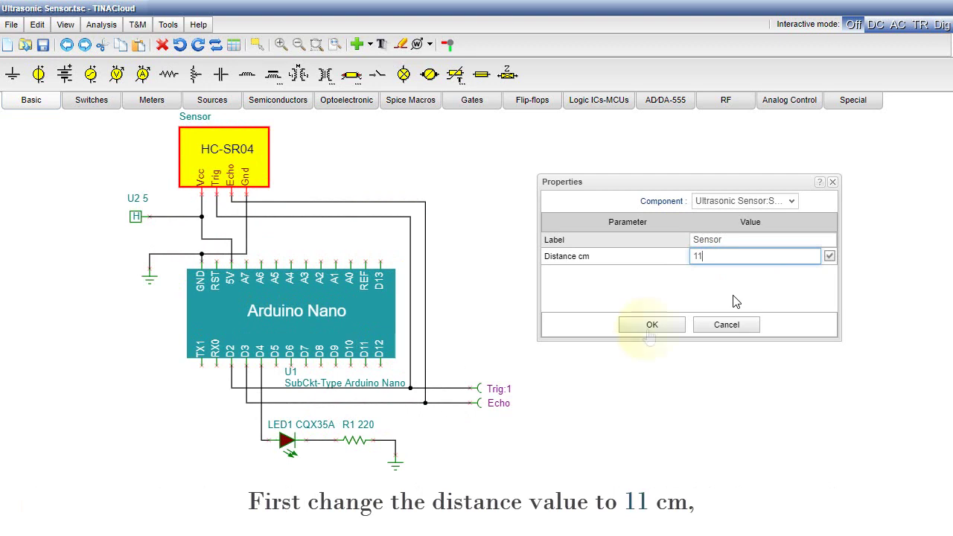
text(11)
click(651, 326)
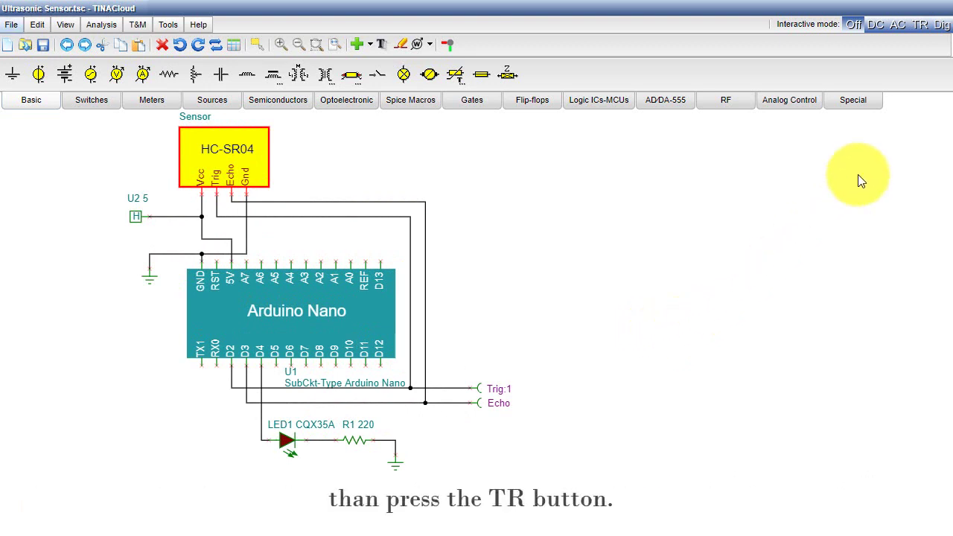
click(921, 25)
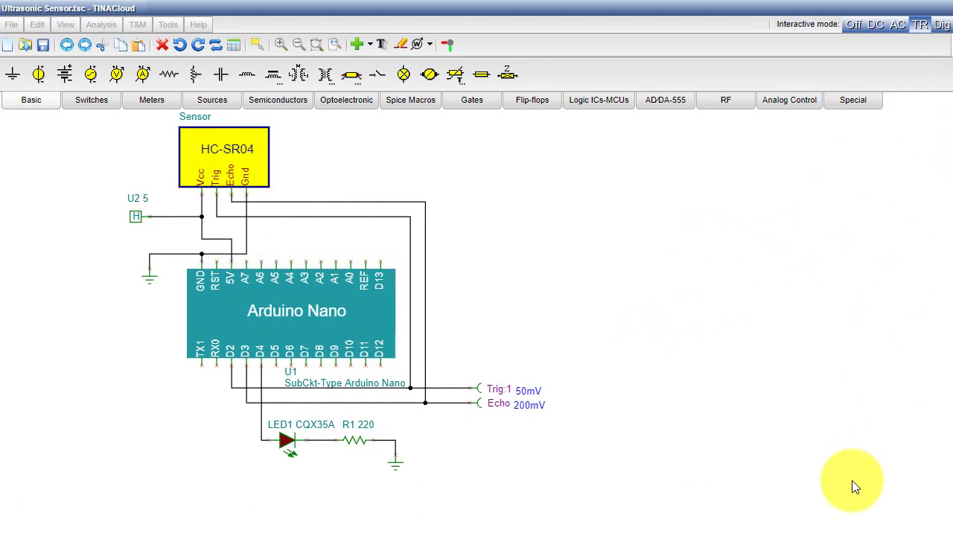
click(857, 26)
Set the HC-SR04 sensor's distance to 9 cm, then run and stop the TR interactive simulation.
double_click(238, 156)
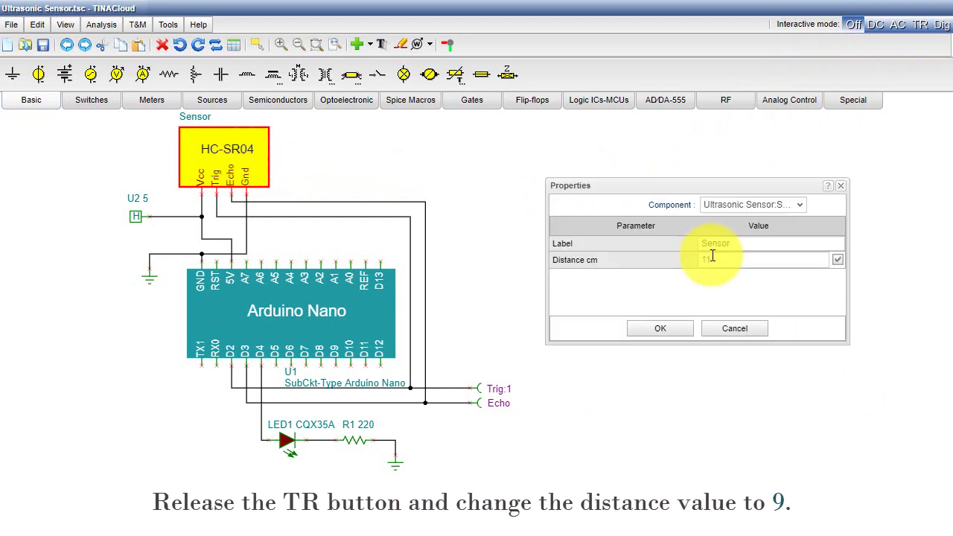
click(709, 258)
text(9)
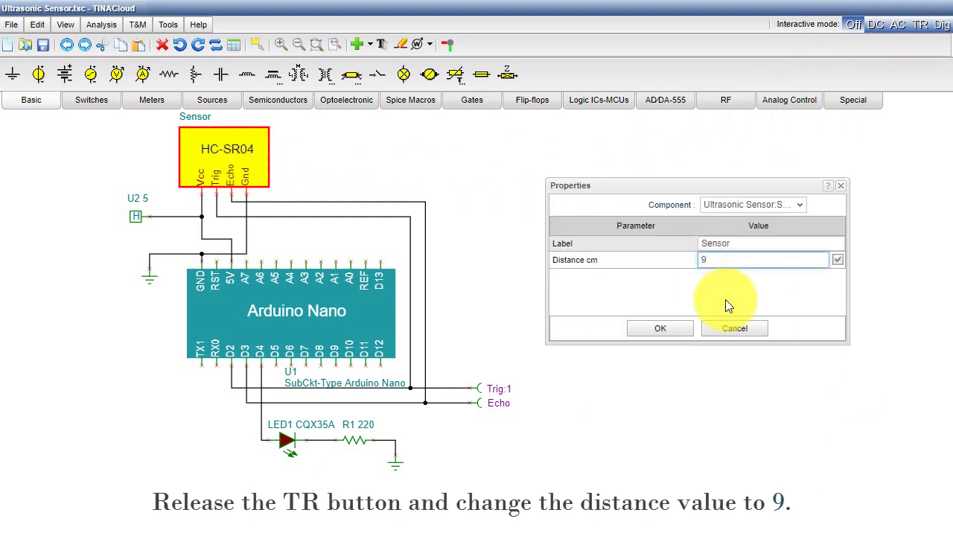
click(660, 331)
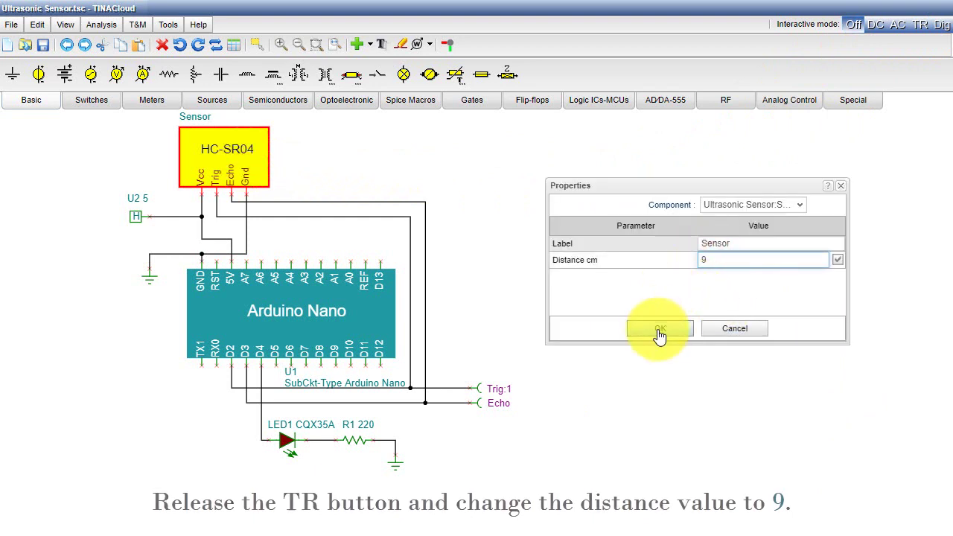
click(920, 25)
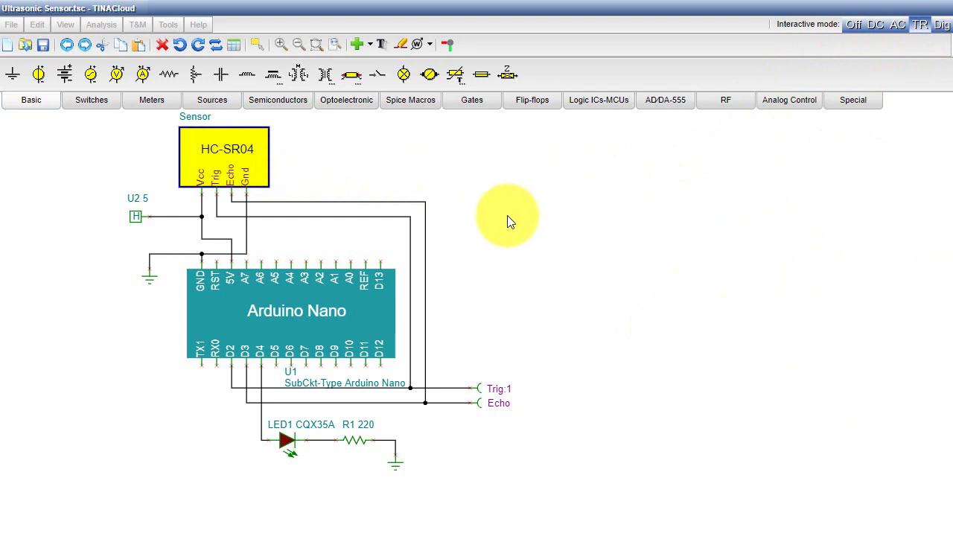
click(855, 28)
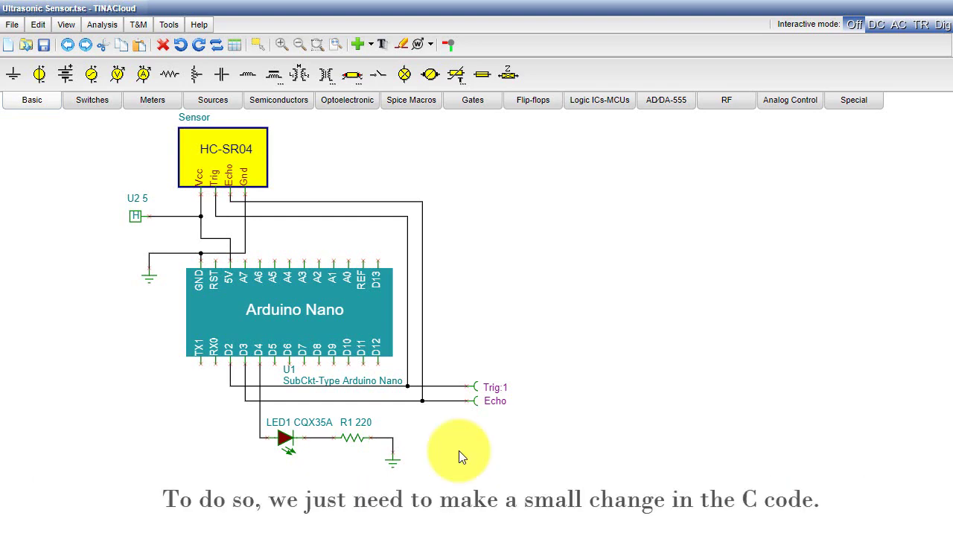
In the Arduino Nano's sensor.ino code, change the line 39 condition to distance <= 10.
double_click(351, 325)
click(859, 268)
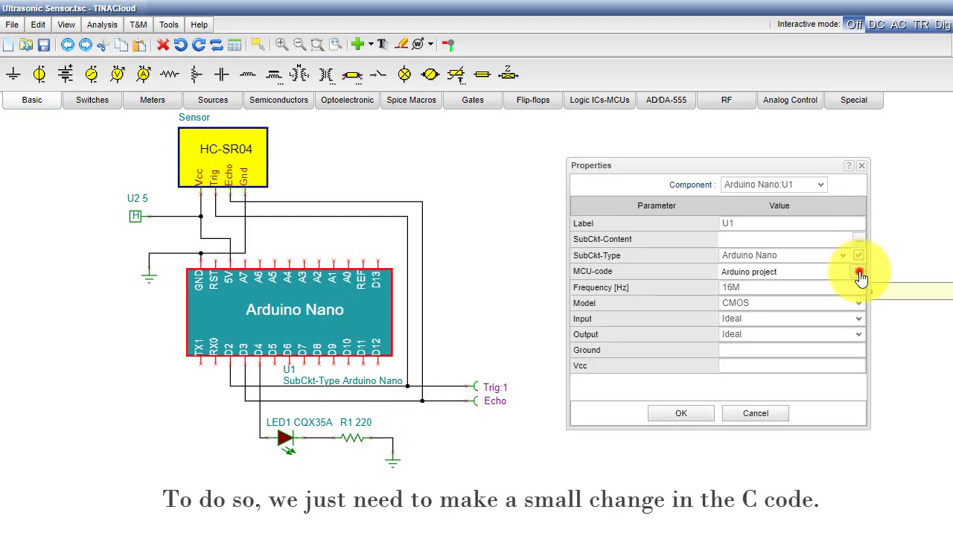
drag(889, 161, 889, 320)
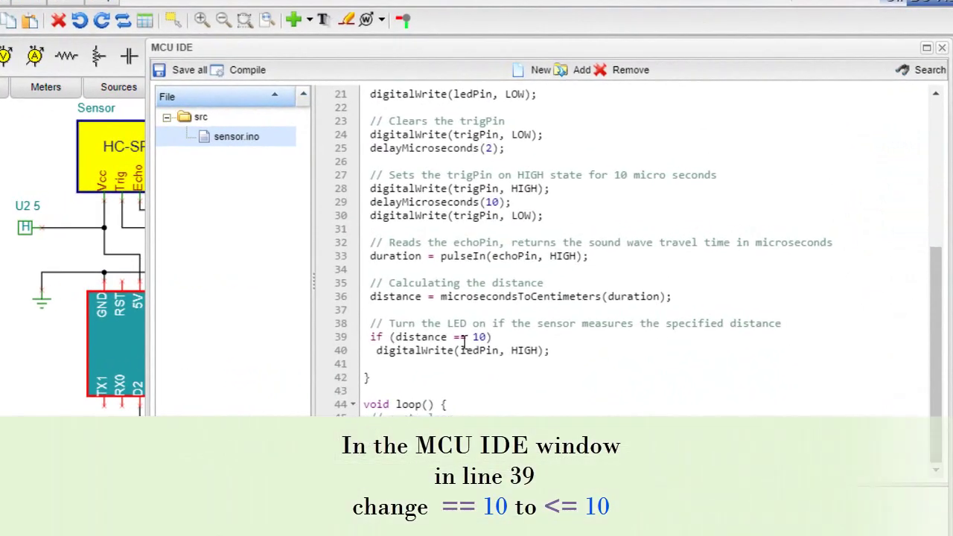
click(454, 337)
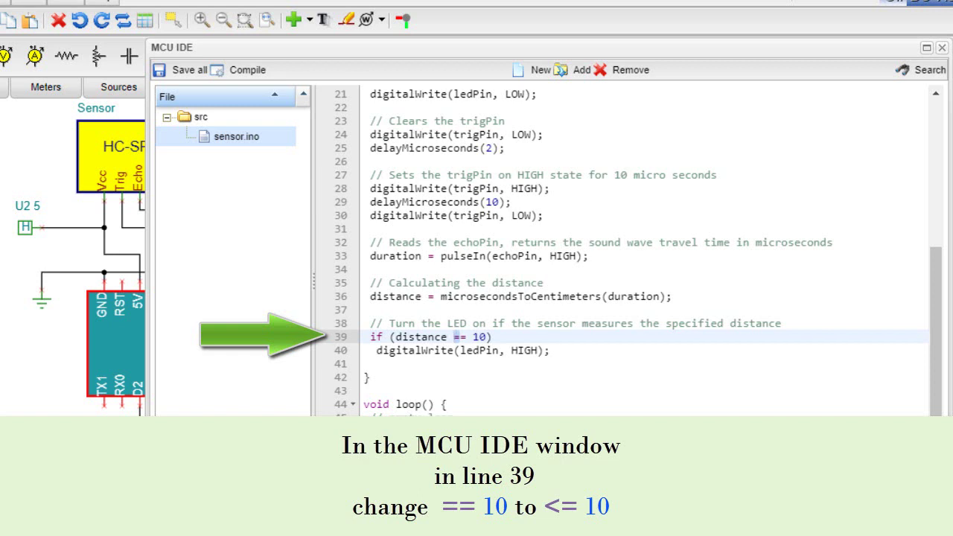
text(<)
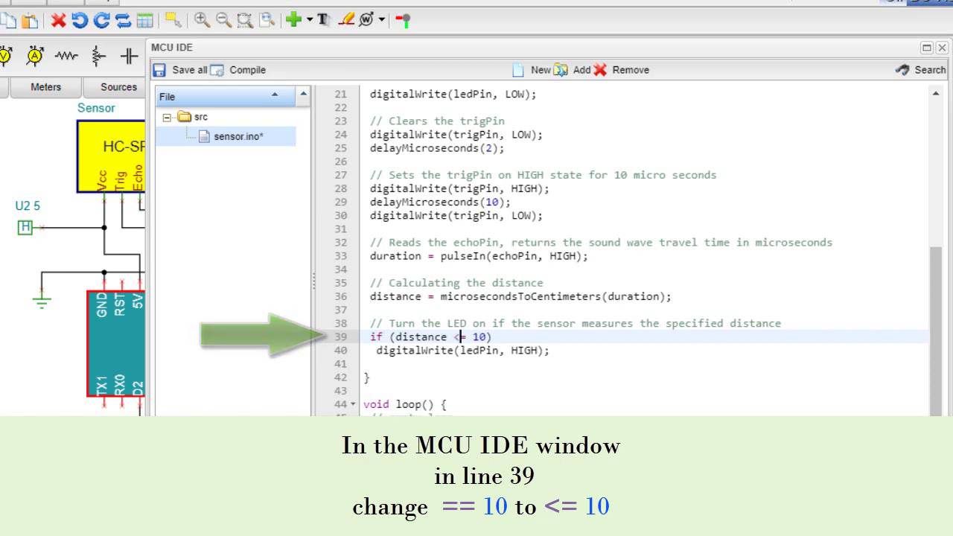
Compile the edited sensor.ino code and close the code editor and the board's properties.
click(223, 79)
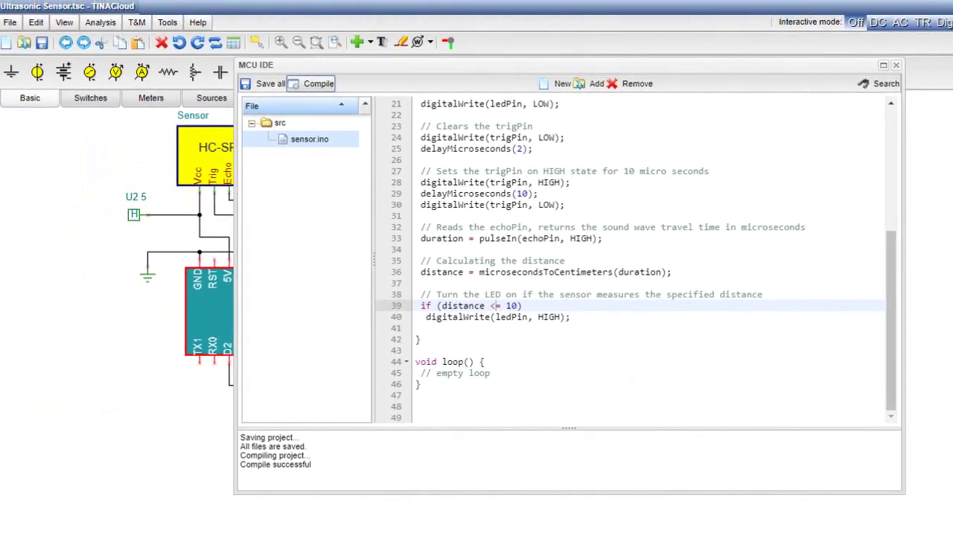
click(898, 71)
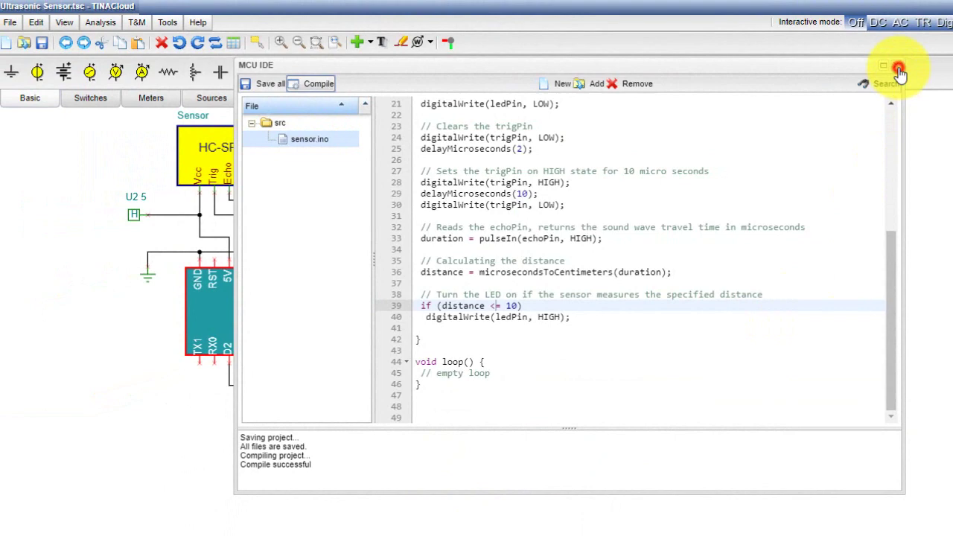
click(671, 416)
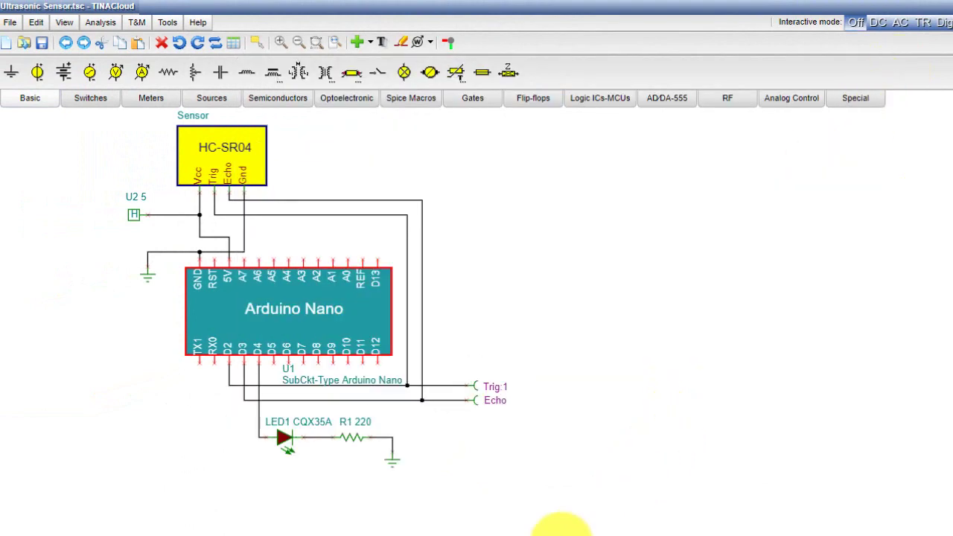
Set the HC-SR04 sensor's distance to 5 cm and run the circuit in TR interactive mode.
double_click(247, 166)
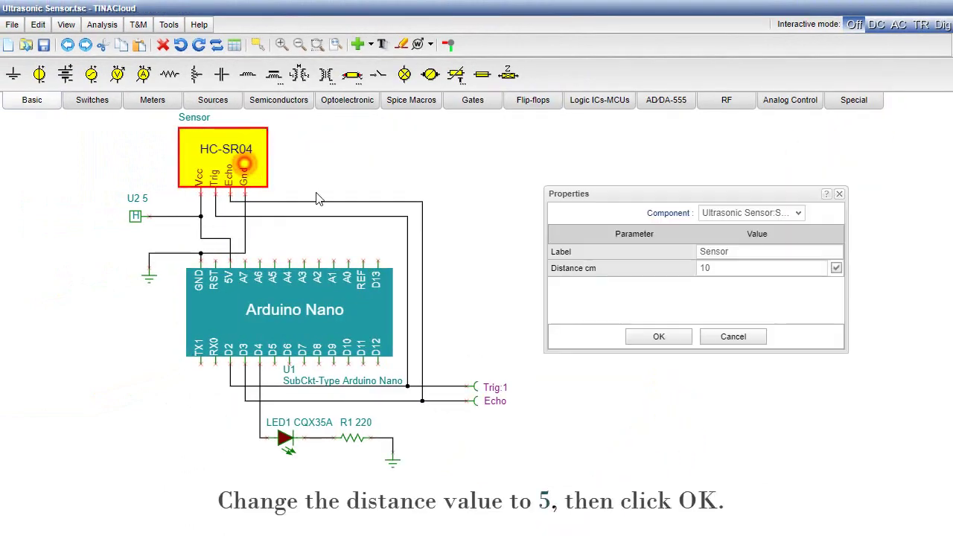
click(703, 268)
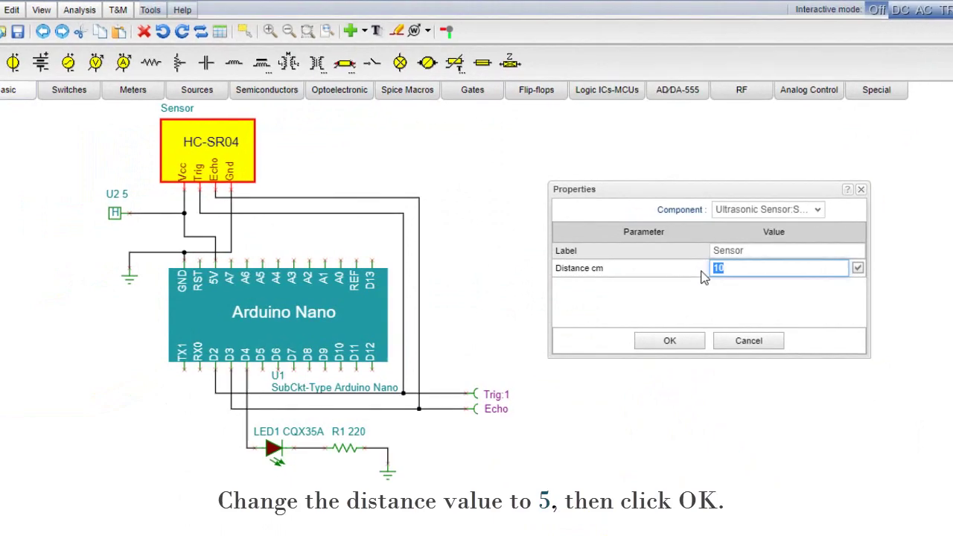
text(5)
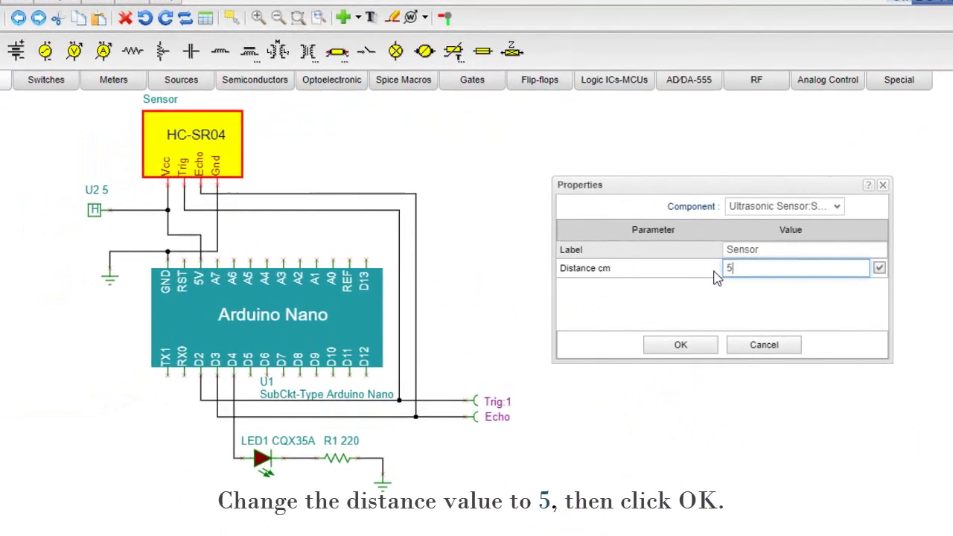
click(682, 346)
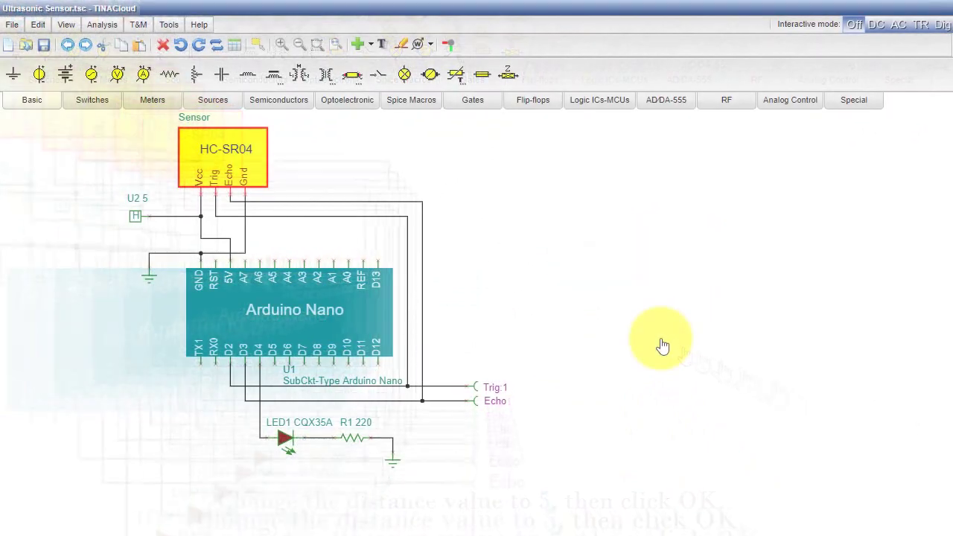
click(920, 26)
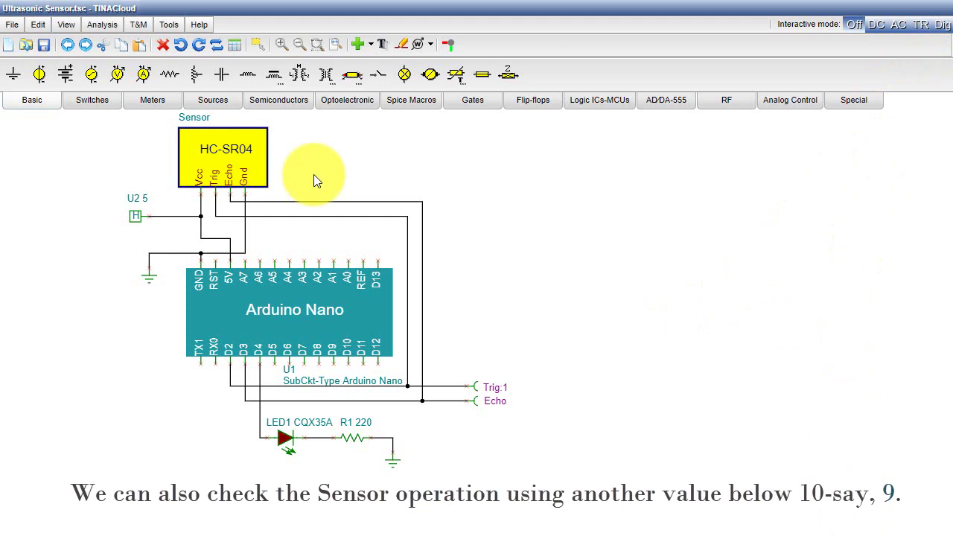
Change the HC-SR04 sensor's distance to 9 cm, then run and stop the TR interactive simulation.
double_click(251, 161)
click(700, 261)
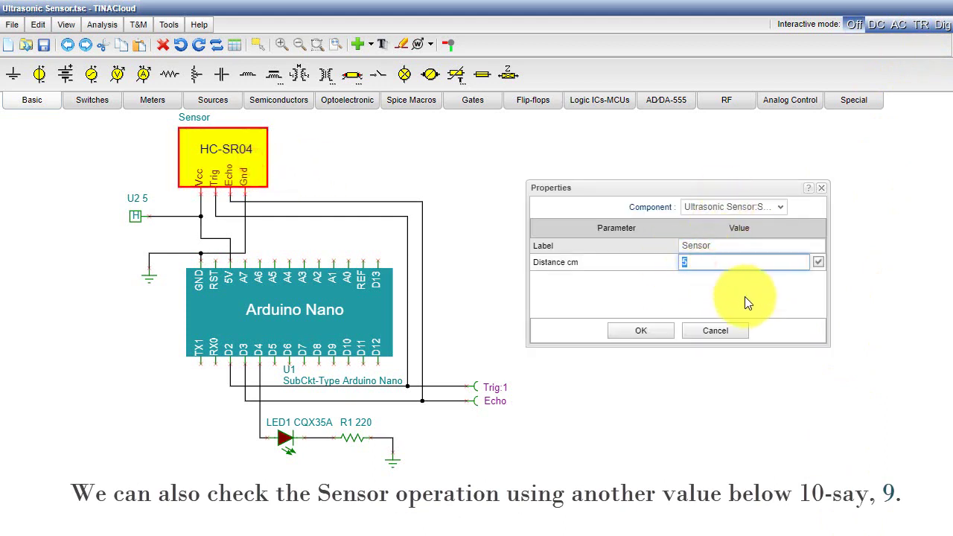
text(9)
click(642, 331)
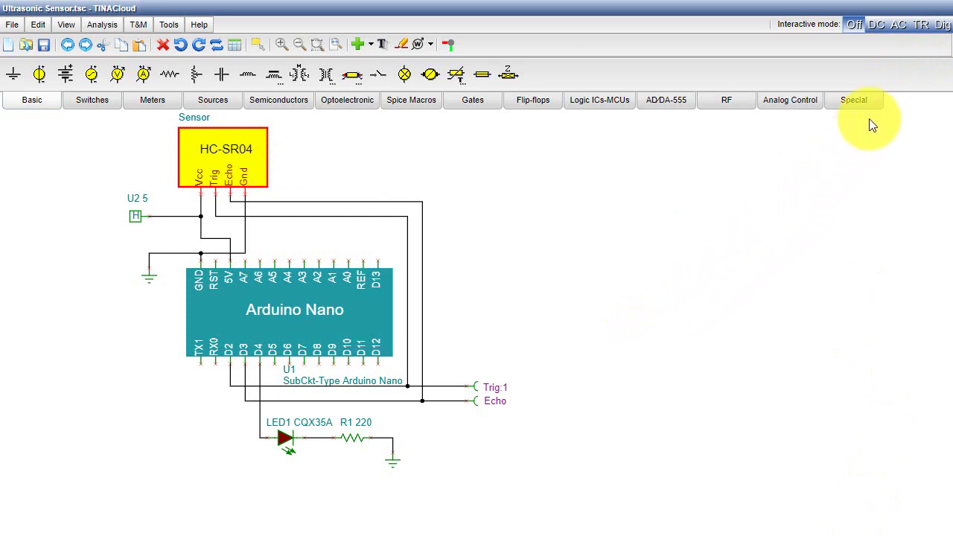
click(920, 30)
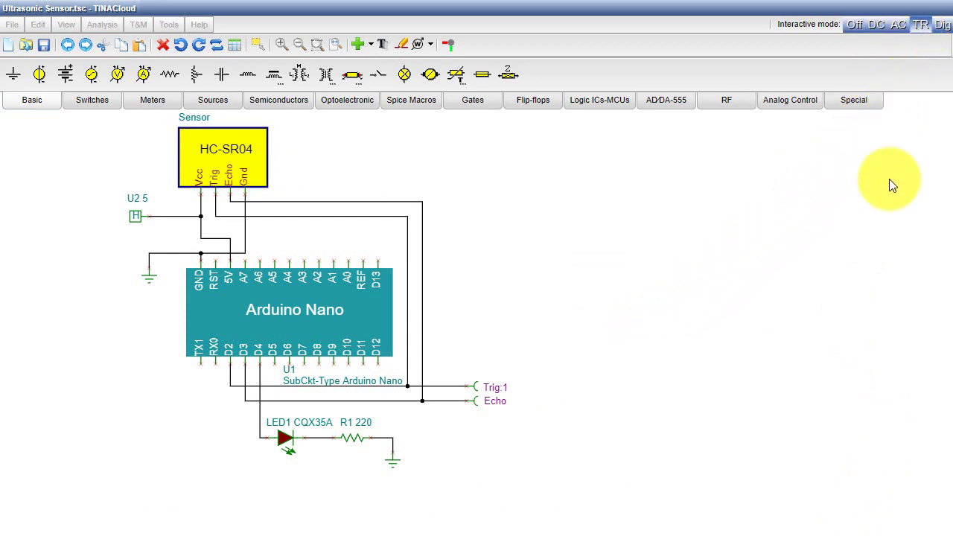
click(855, 24)
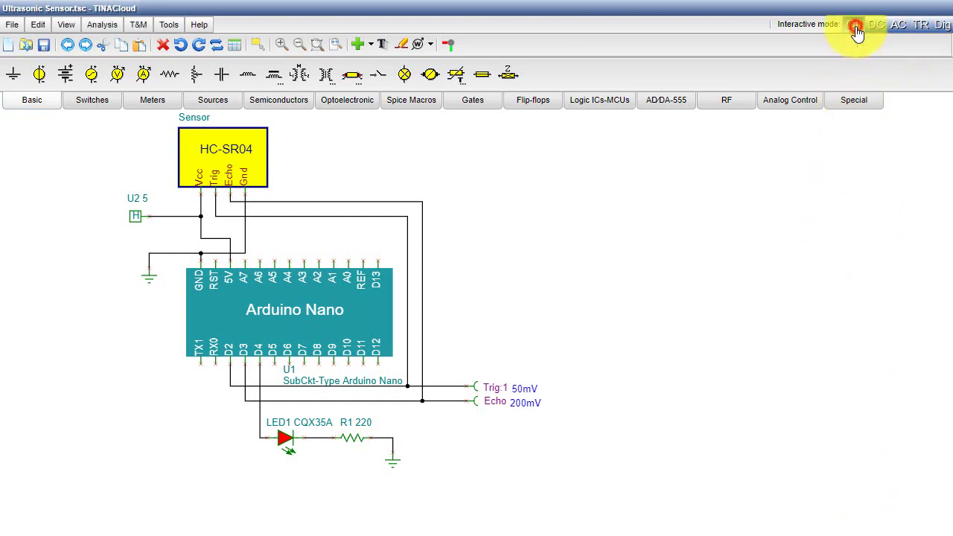
Change the HC-SR04 sensor's distance to 20 cm, then run and stop the TR interactive simulation.
double_click(240, 152)
click(723, 267)
text(20)
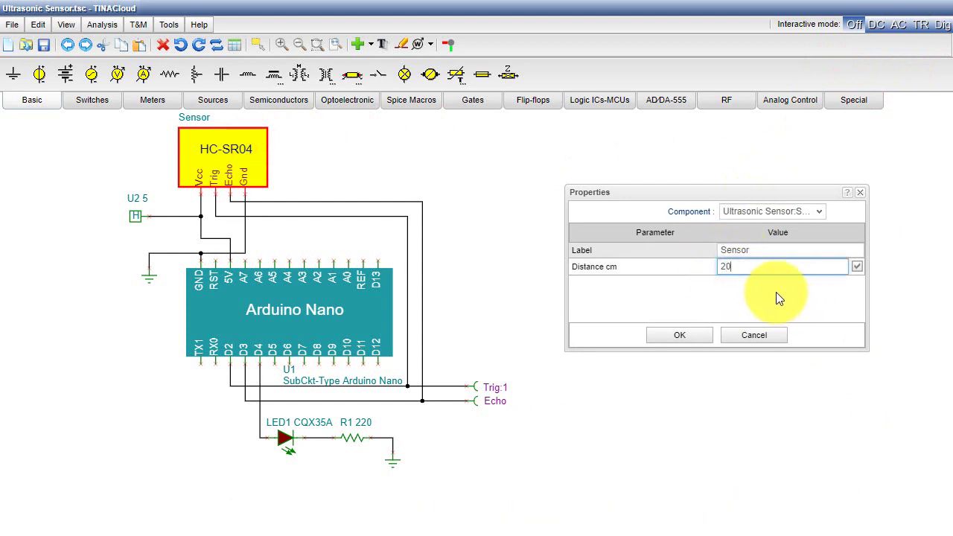
click(678, 337)
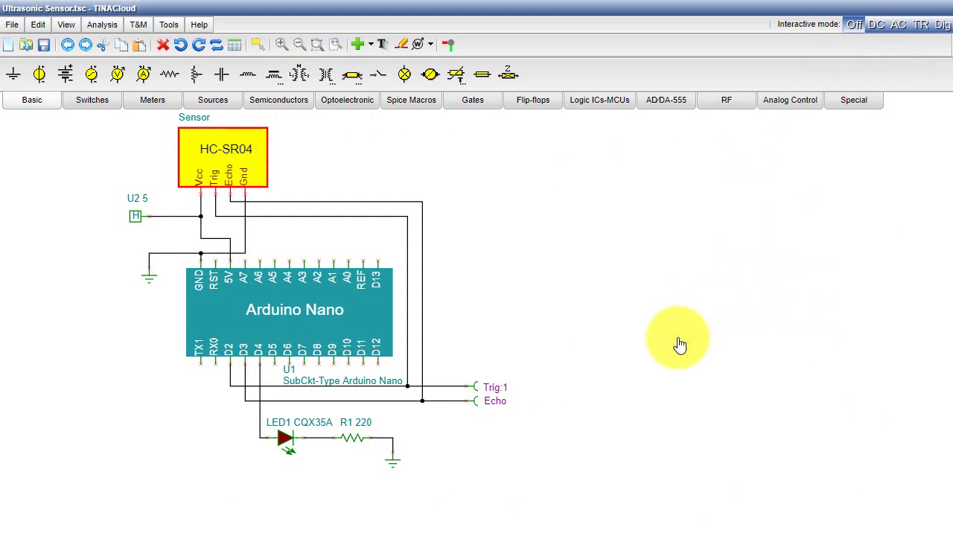
click(921, 24)
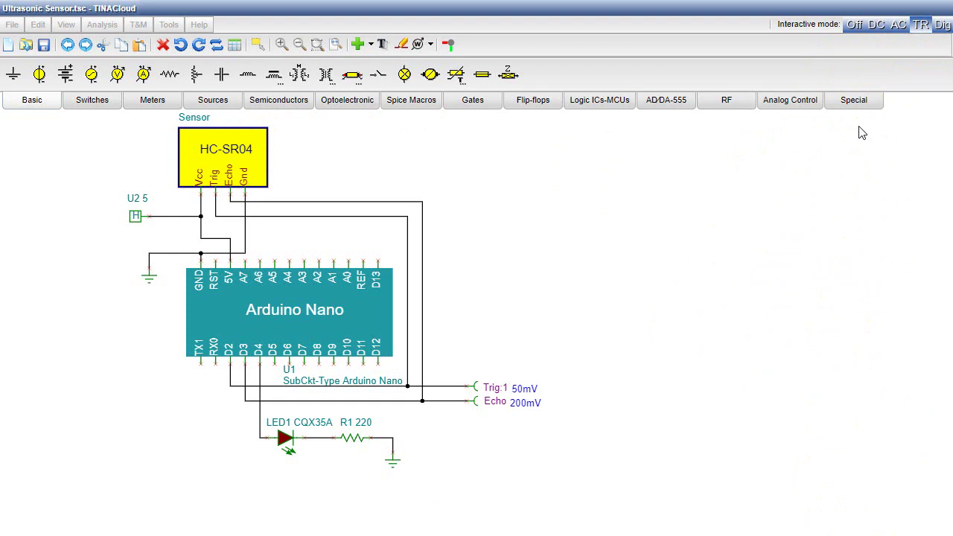
click(853, 25)
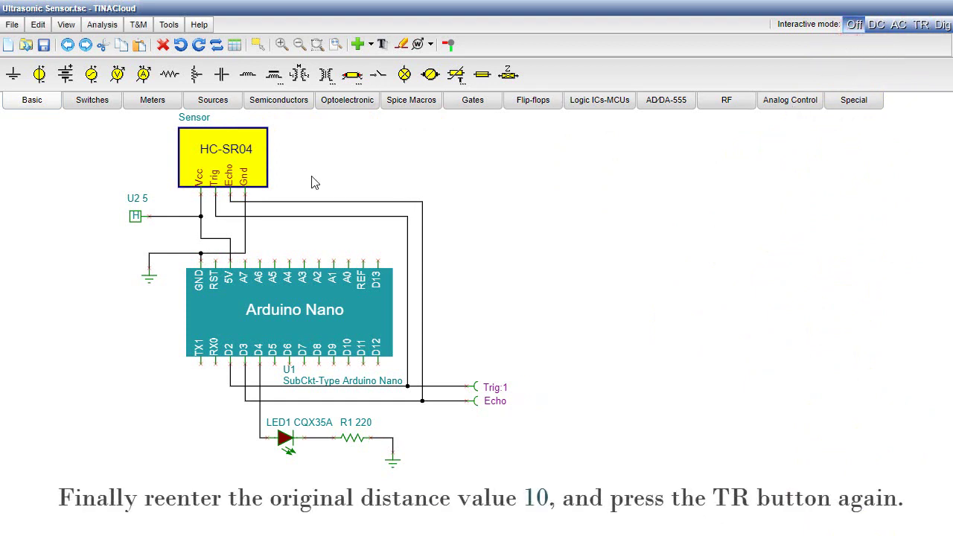
Set the HC-SR04 sensor's distance back to 10 cm and start the TR interactive simulation.
double_click(255, 159)
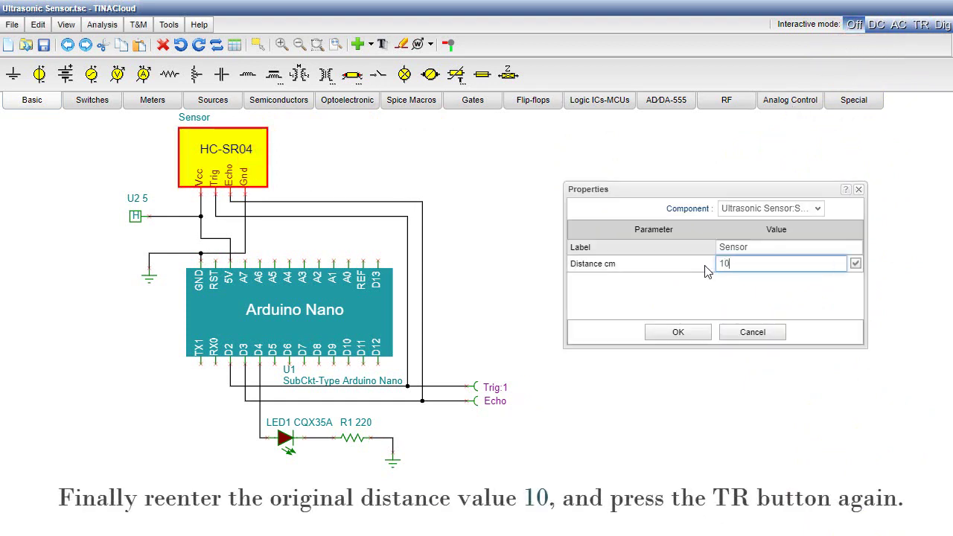
text(10)
click(684, 337)
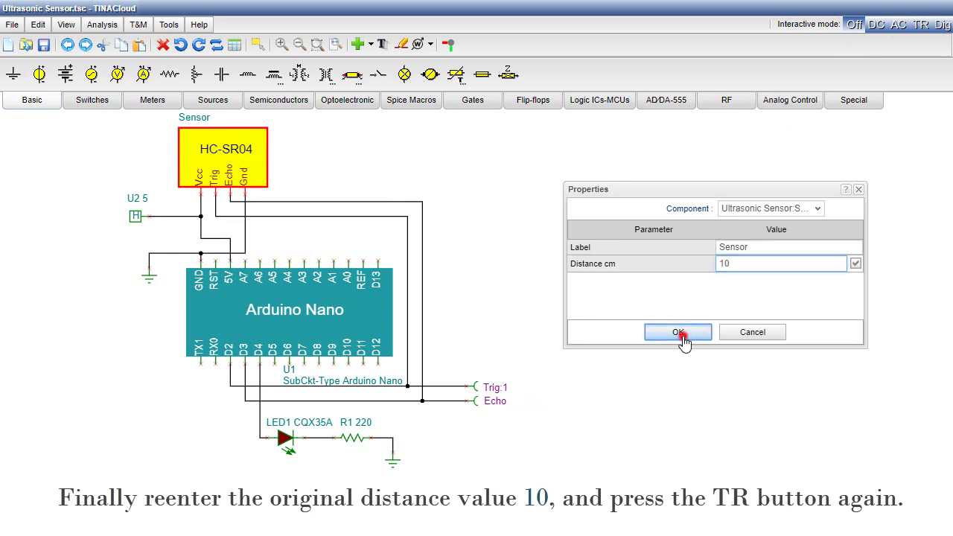
click(920, 24)
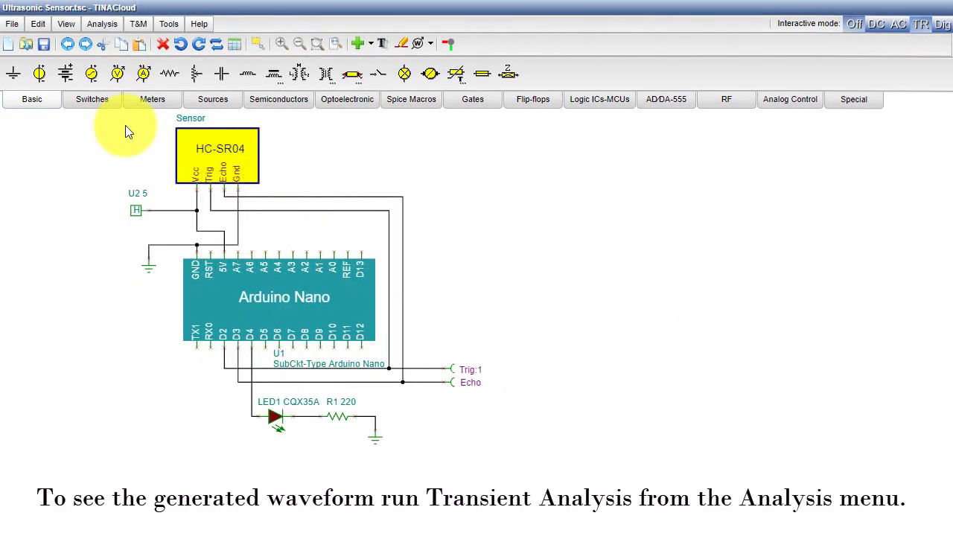
Run a Transient Analysis with End display set to 1m, and place cursors A and B on the Echo pulse's rising and falling edges.
click(97, 27)
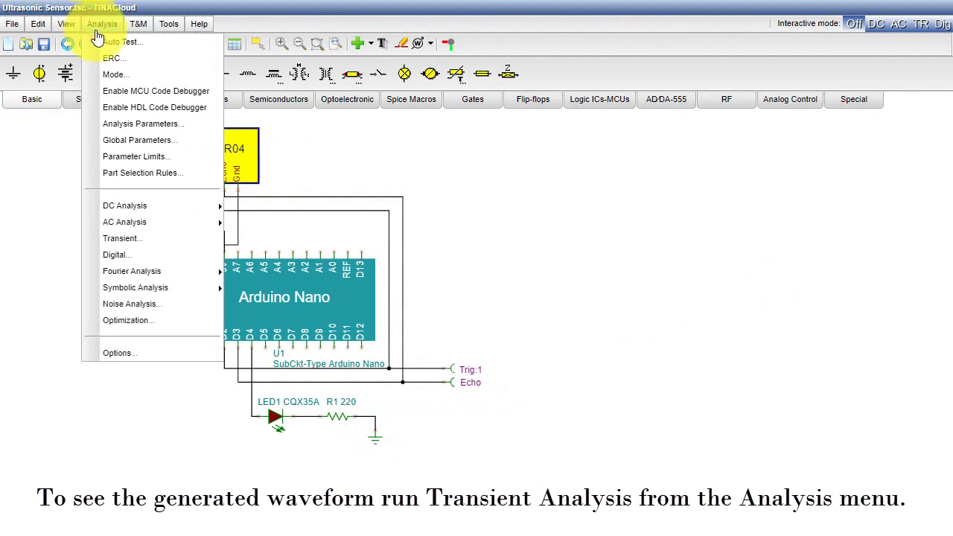
click(146, 239)
click(642, 214)
text(1m)
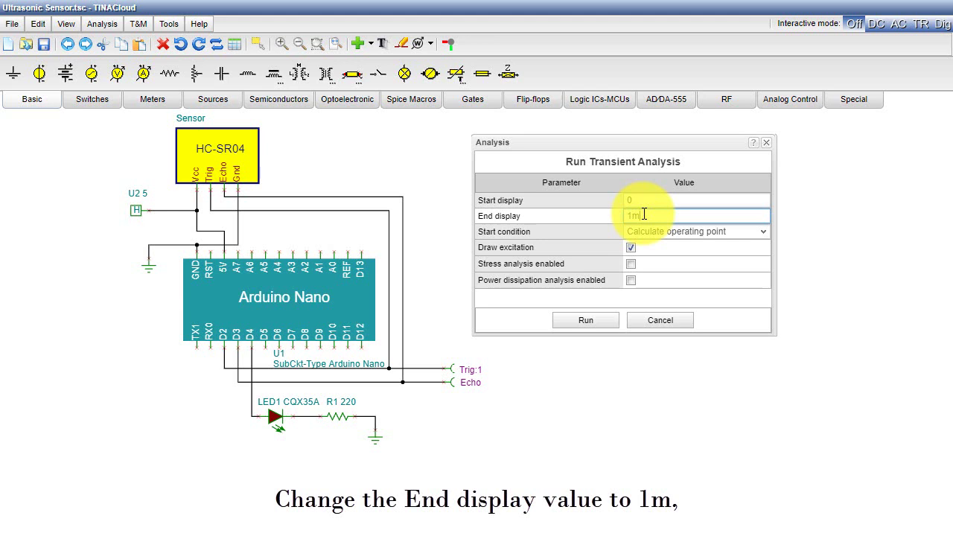
click(601, 320)
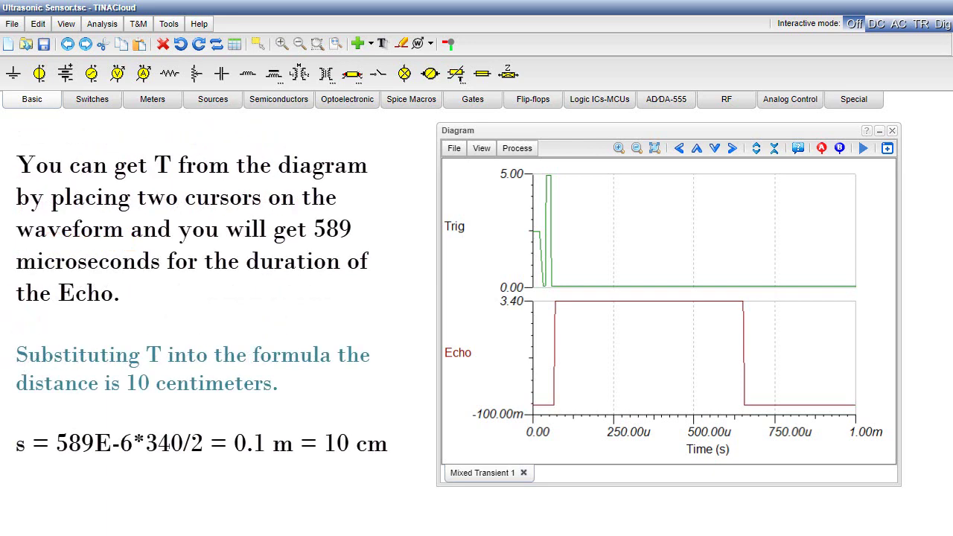
click(821, 148)
click(839, 149)
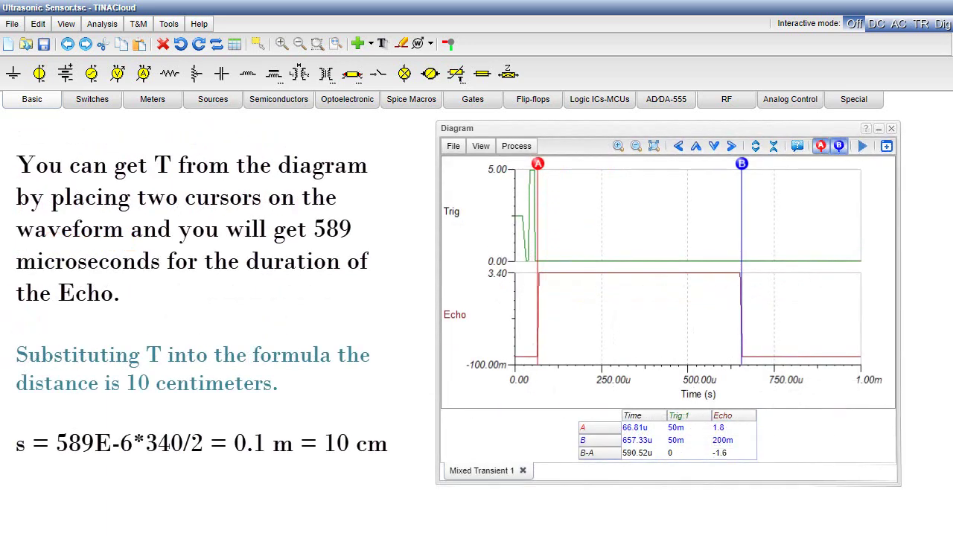